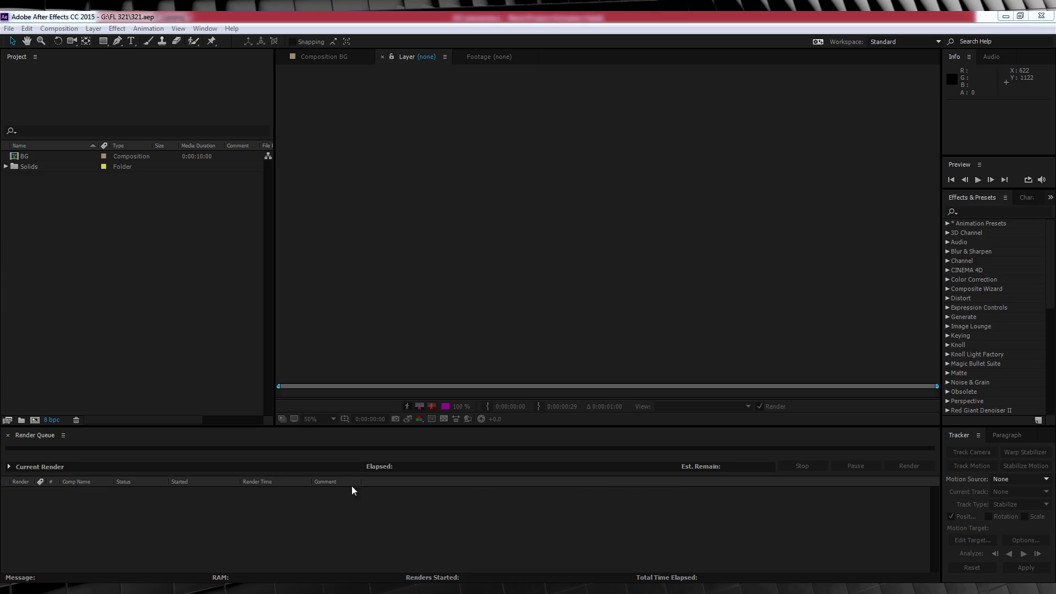
- Make the Project panel active in the 321.aep project
left_click(192, 230)
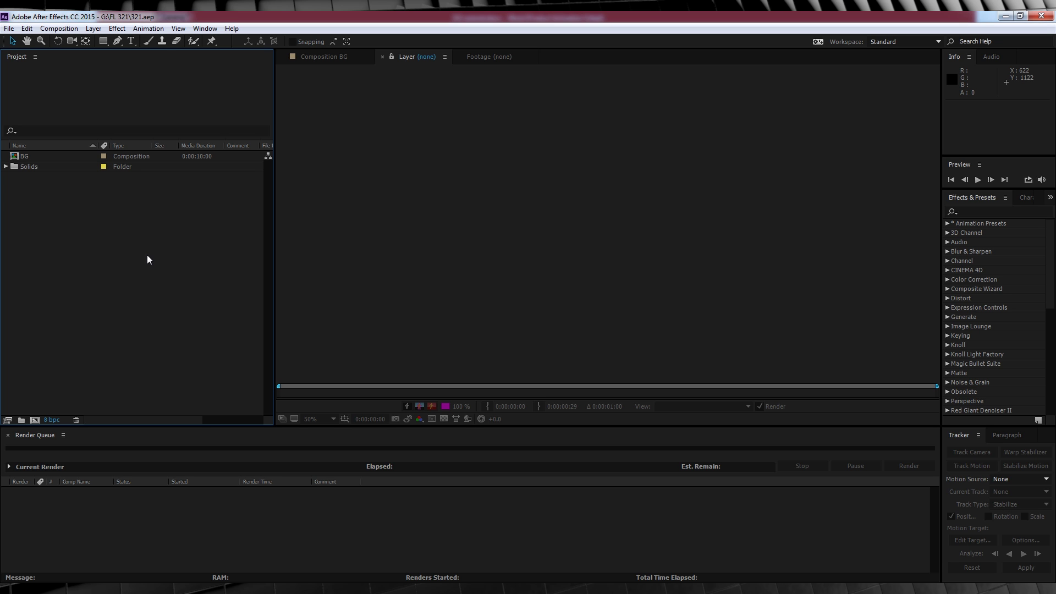
- Import LOGO FLASH.c4d from the FL 321 folder and preview it in the Footage viewer
double_click(55, 207)
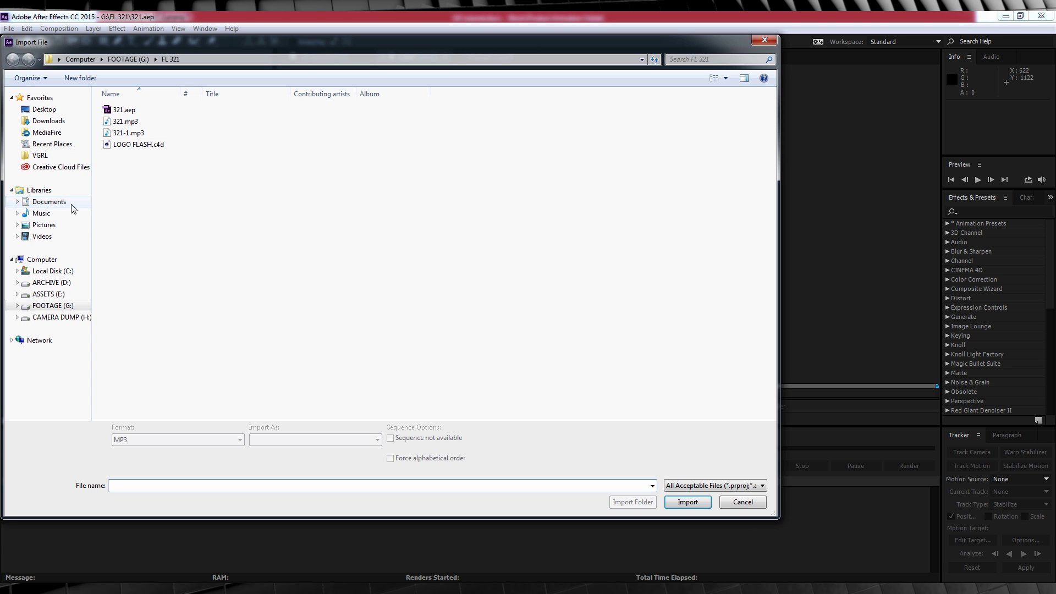
double_click(138, 145)
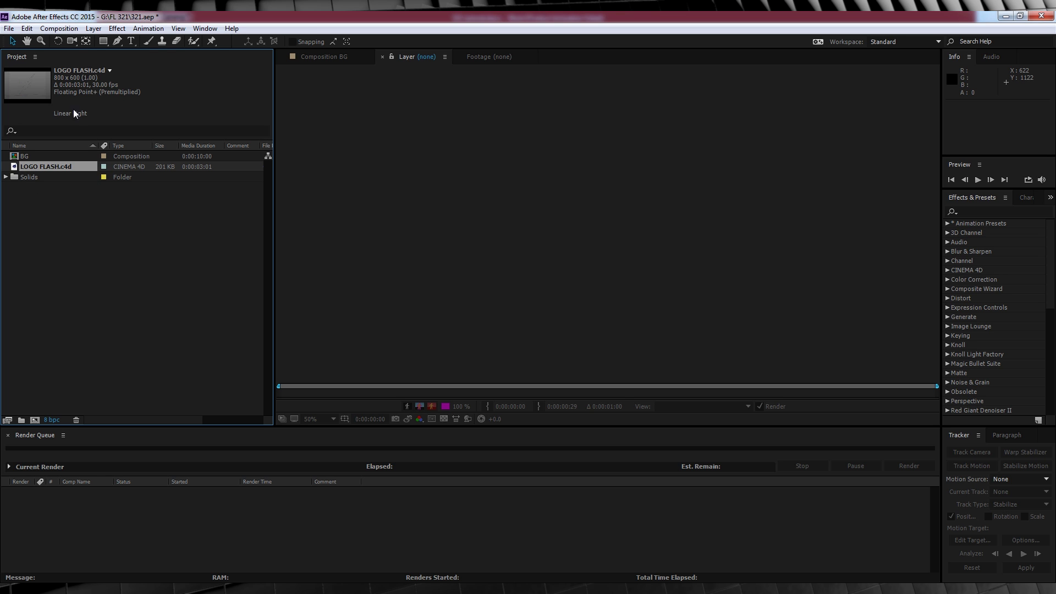
double_click(48, 166)
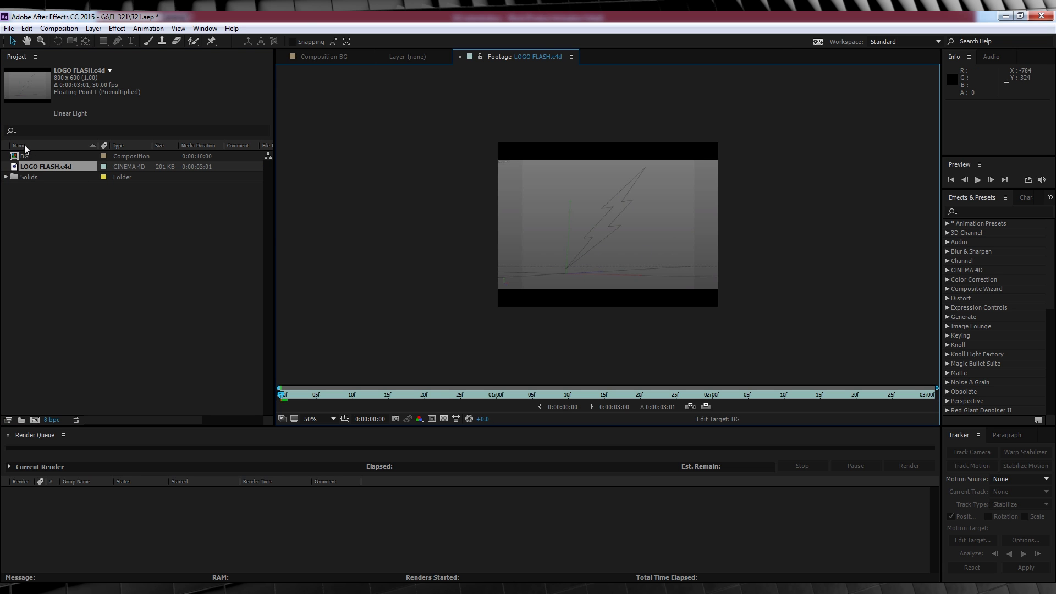
- Open LOGO FLASH.c4d in Cinema 4D with Edit > Edit Original
left_click(49, 171)
left_click(26, 29)
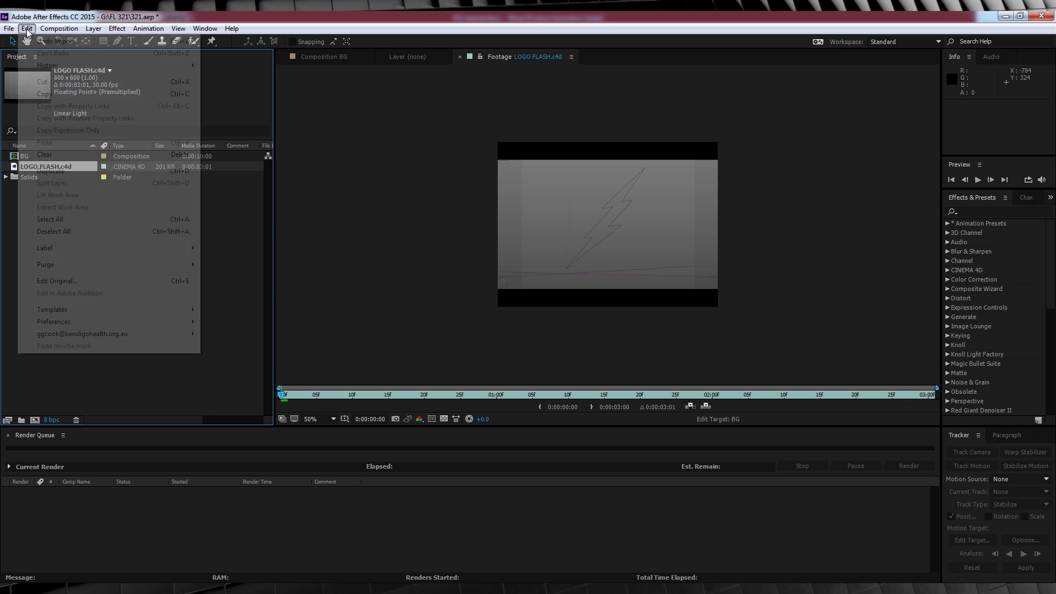
left_click(66, 282)
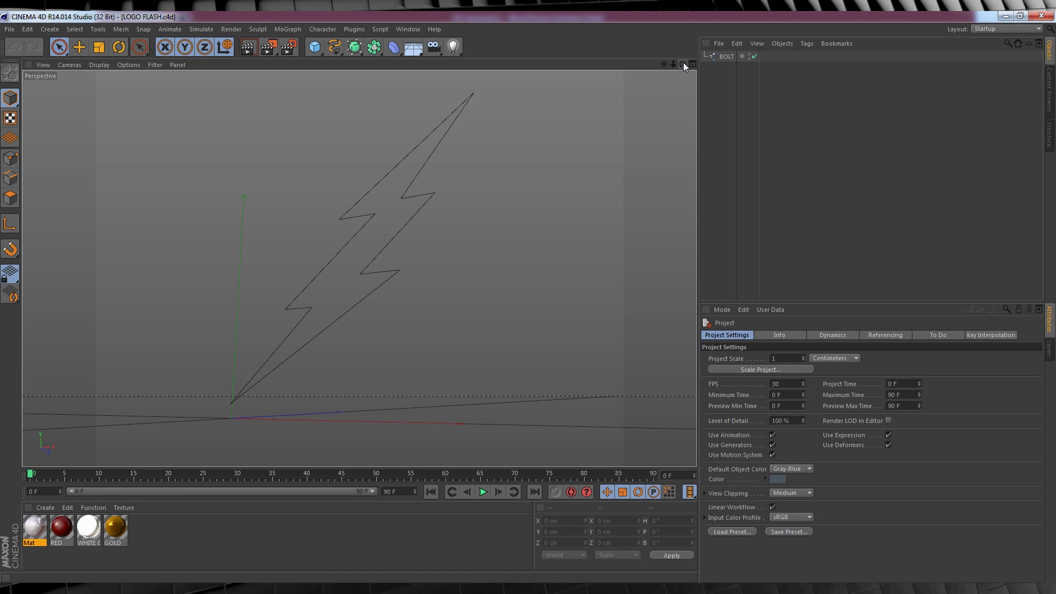
- Orbit the Perspective view slightly around the BOLT outline
left_click_drag(683, 64, 360, 268)
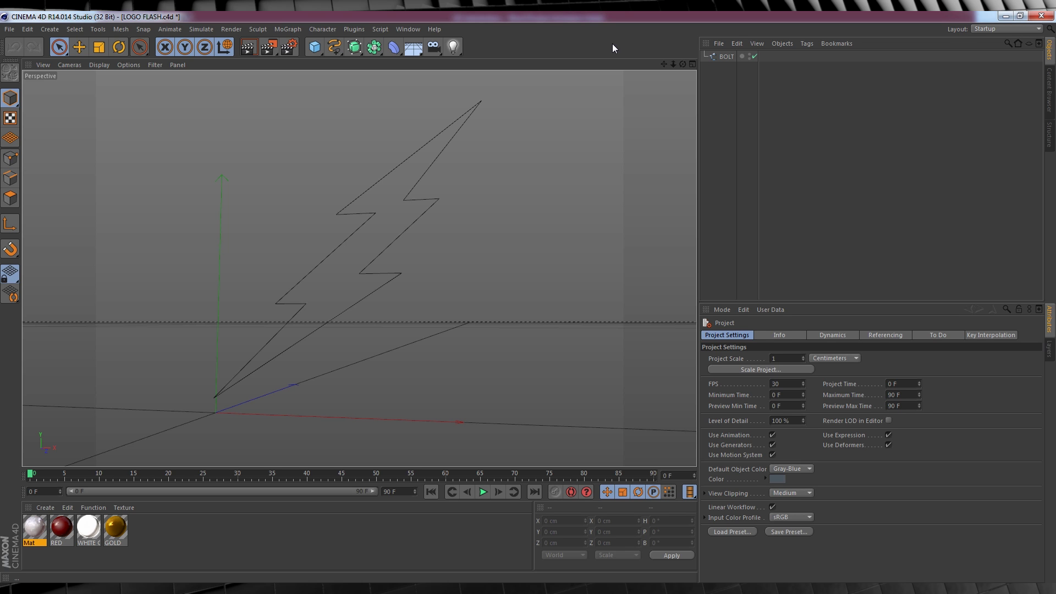
- Add an Extrude NURBS and make the BOLT spline its child
left_click(360, 54)
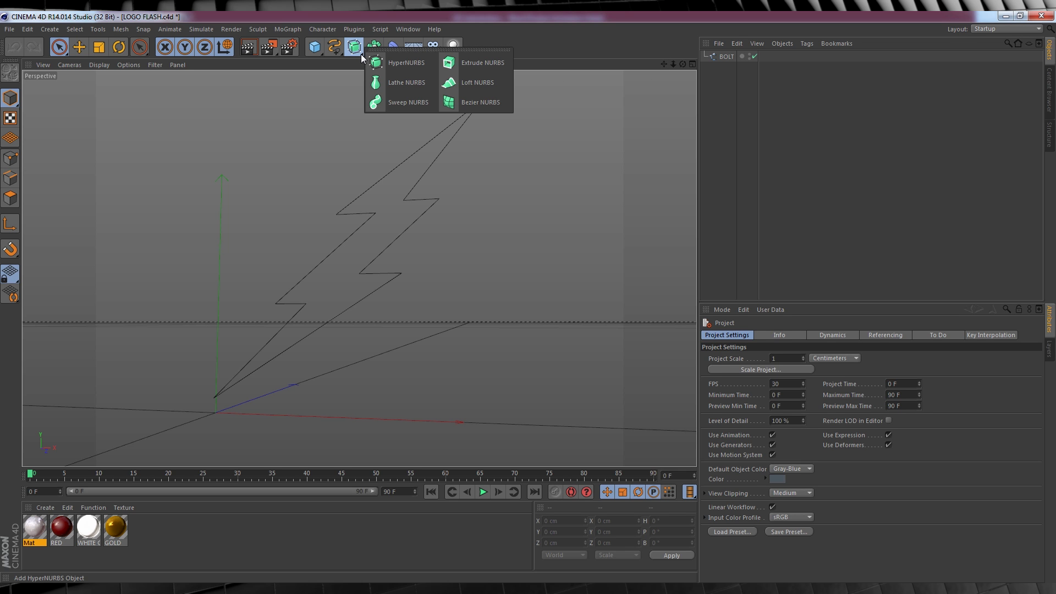
left_click(476, 65)
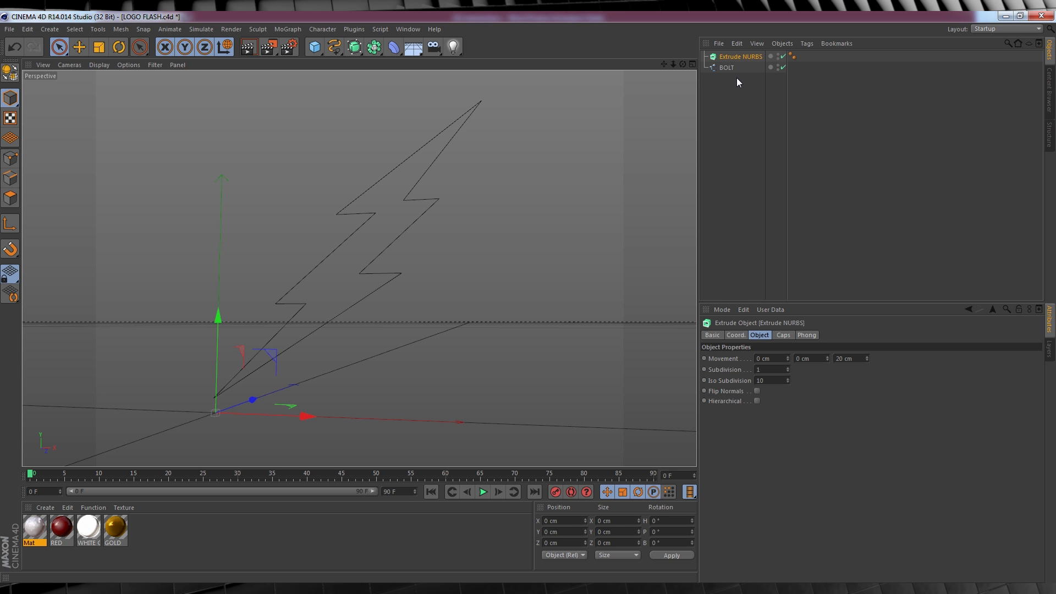
left_click(725, 69)
left_click_drag(737, 58, 663, 67)
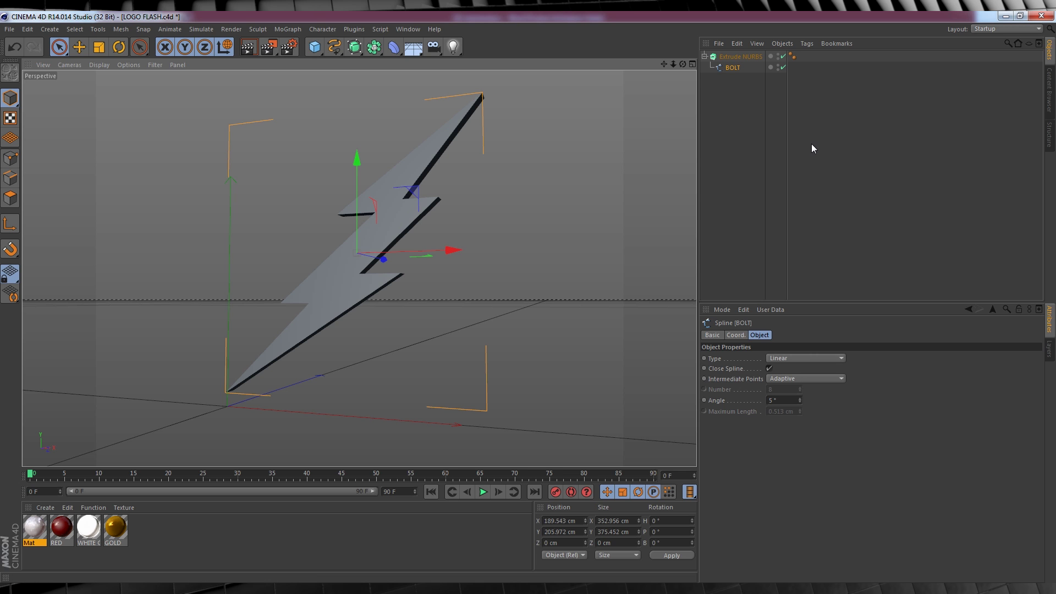
- Set the Extrude NURBS Movement Z depth to 50 cm
left_click(729, 73)
left_click(740, 57)
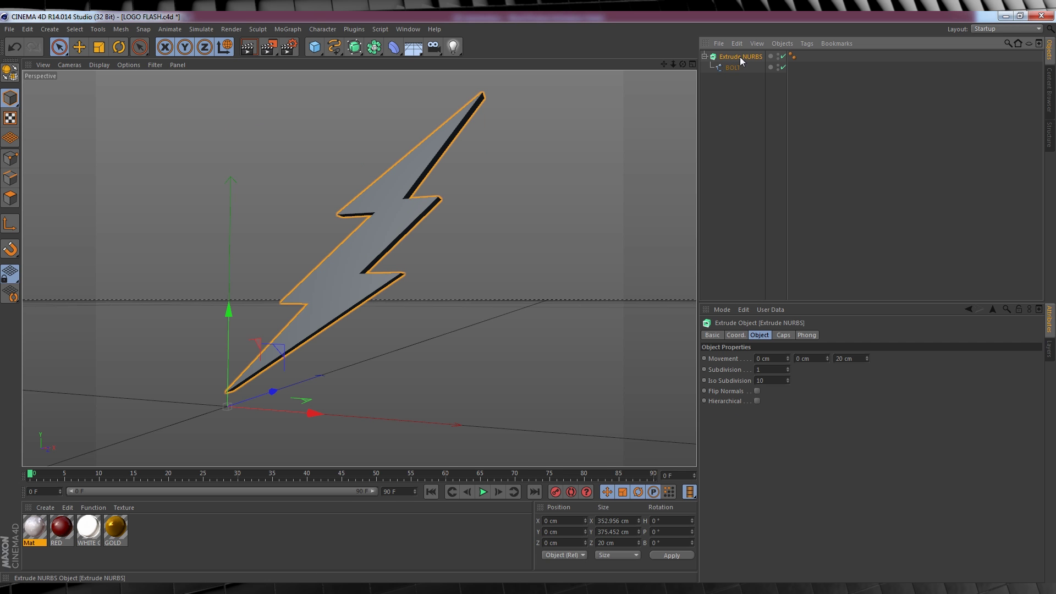
left_click(843, 360)
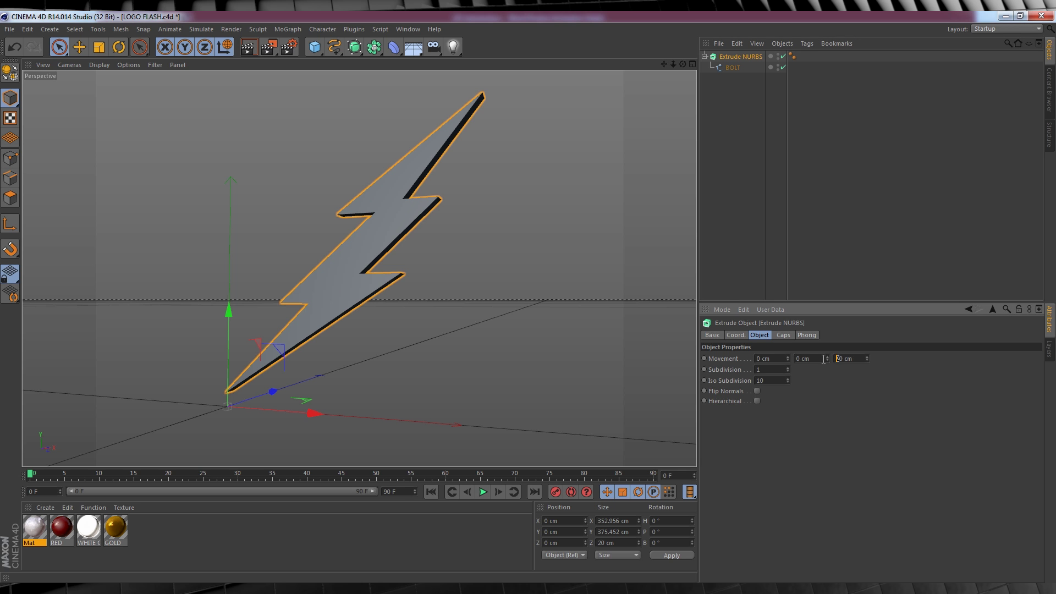
type("5")
key("Return")
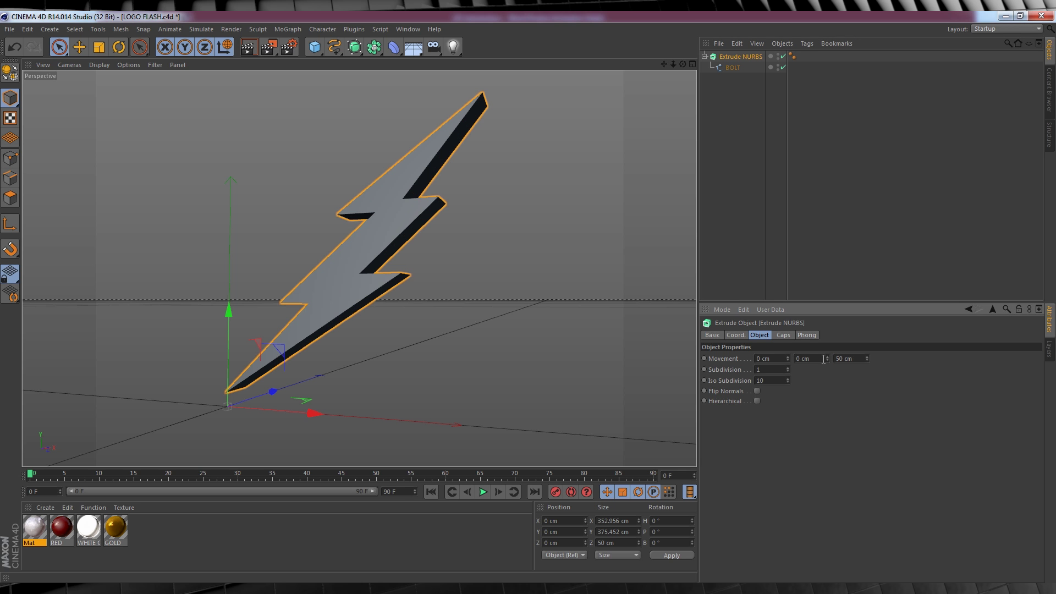
left_click(853, 255)
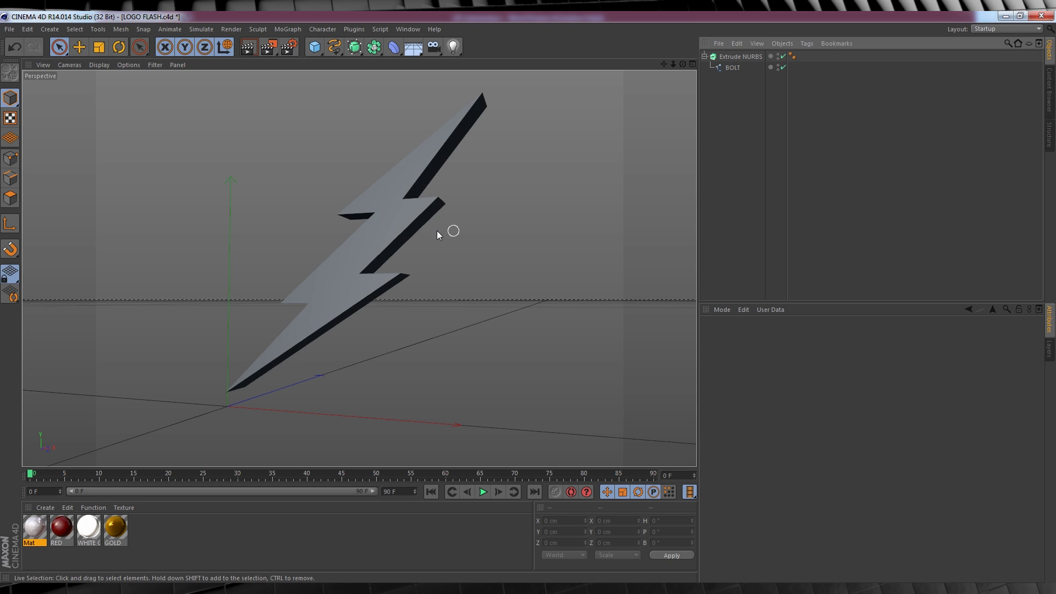
- Set the extrusion's Start cap to Fillet Cap to round the front edges
left_click(737, 57)
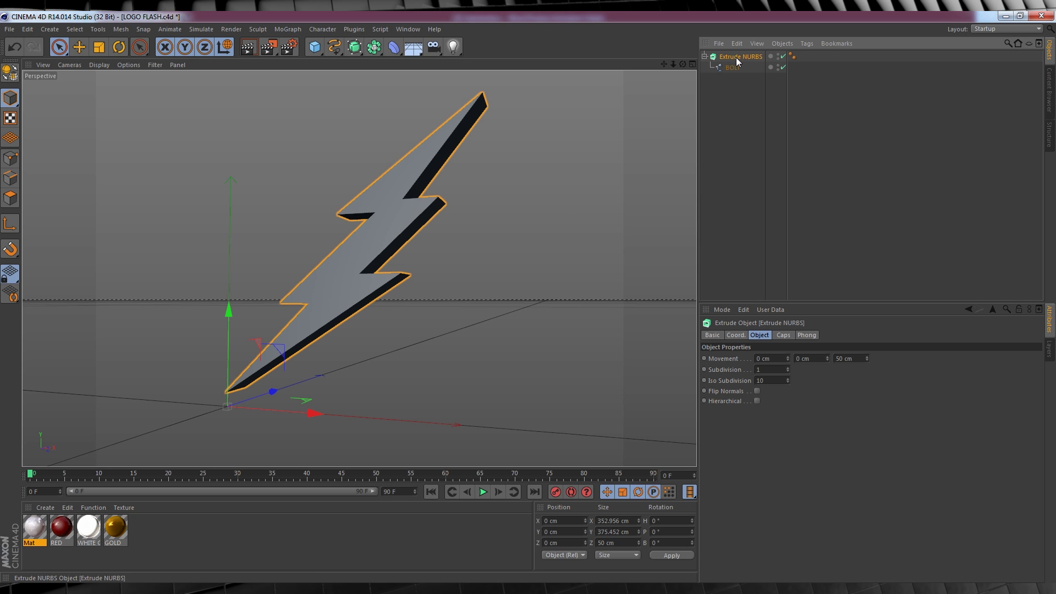
left_click(784, 335)
left_click(774, 358)
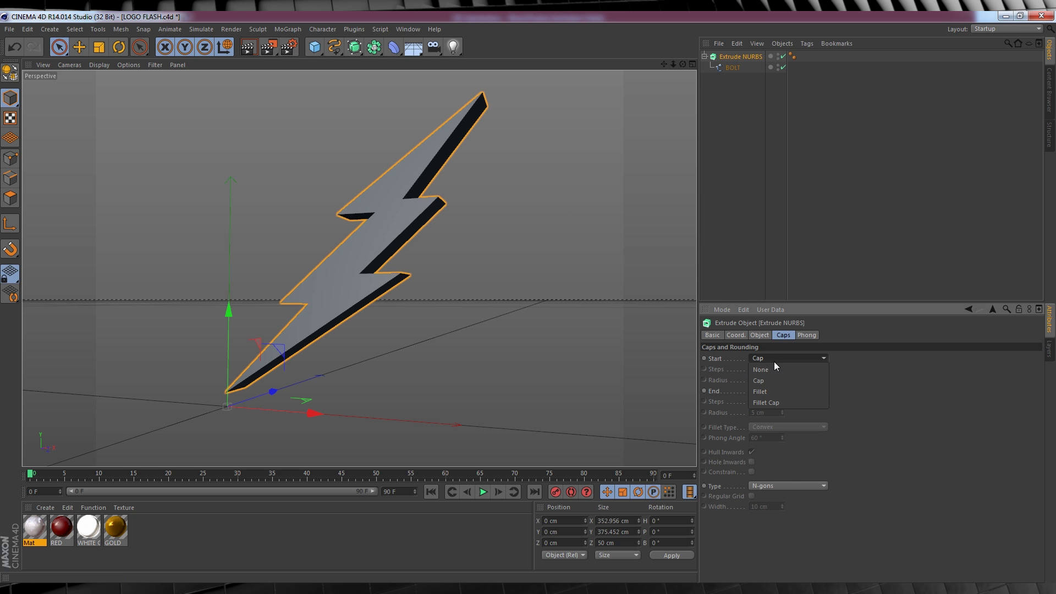
left_click(775, 403)
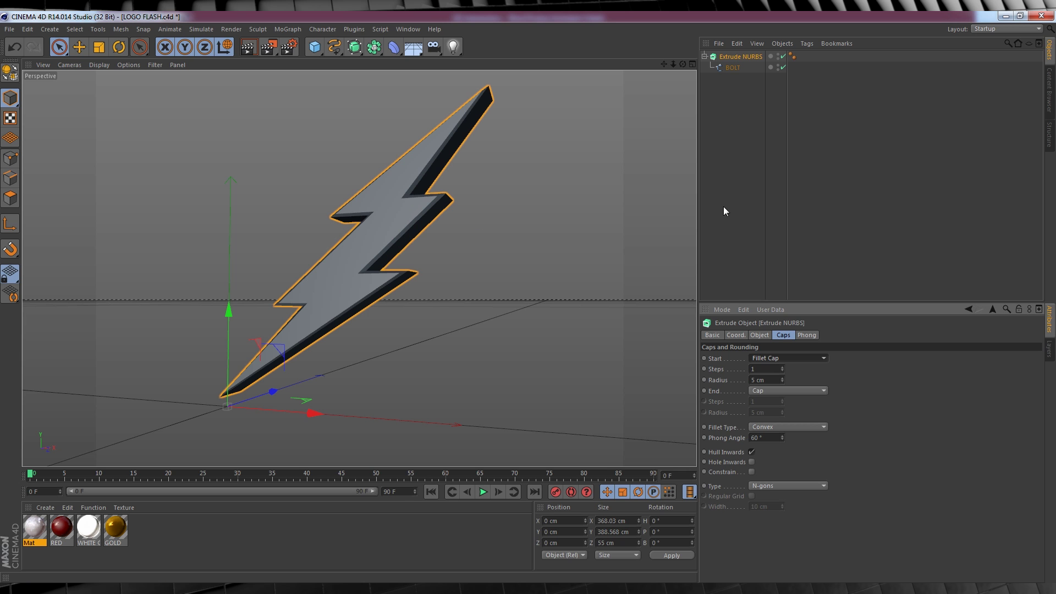
left_click(794, 200)
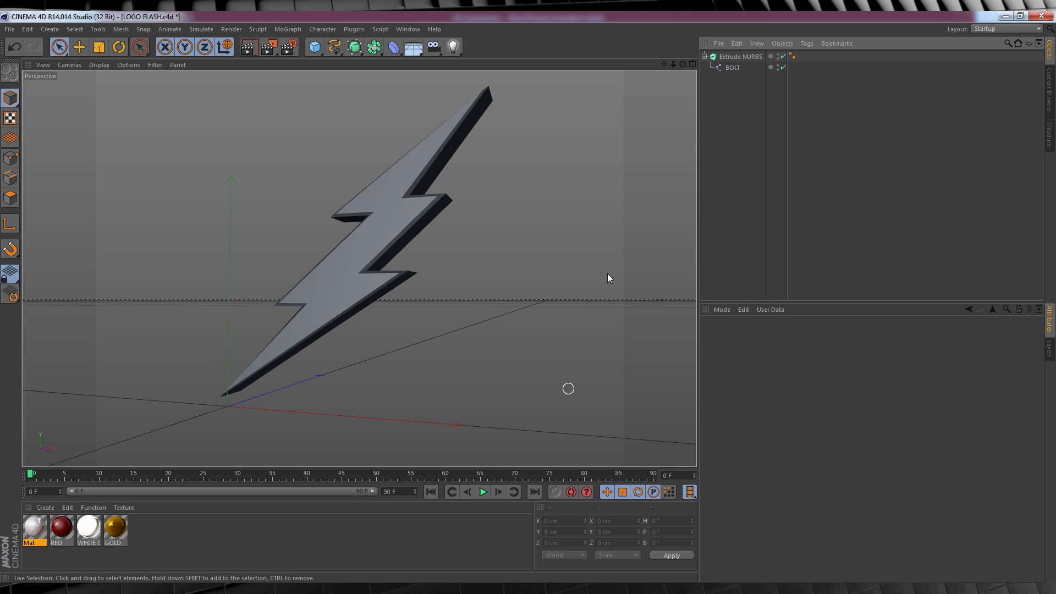
- Add a Cylinder with a 185 cm radius
left_click(320, 53)
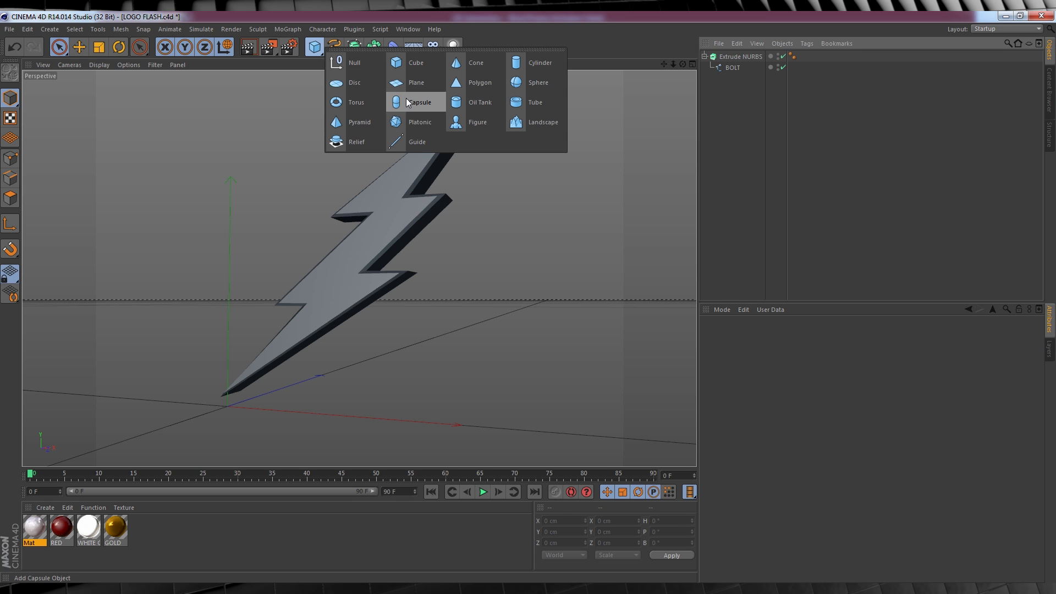
left_click(511, 65)
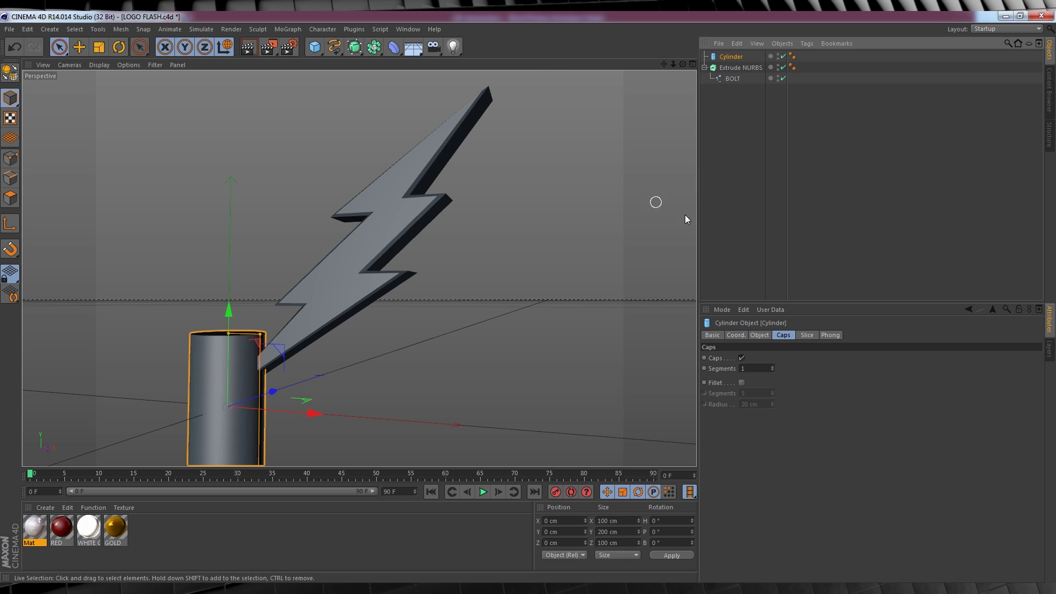
left_click(761, 336)
left_click_drag(788, 359, 730, 372)
type("185")
key("Return")
- Give the cylinder 50 cm height, 100 rotation segments and 90° pitch
type("50")
key("Return")
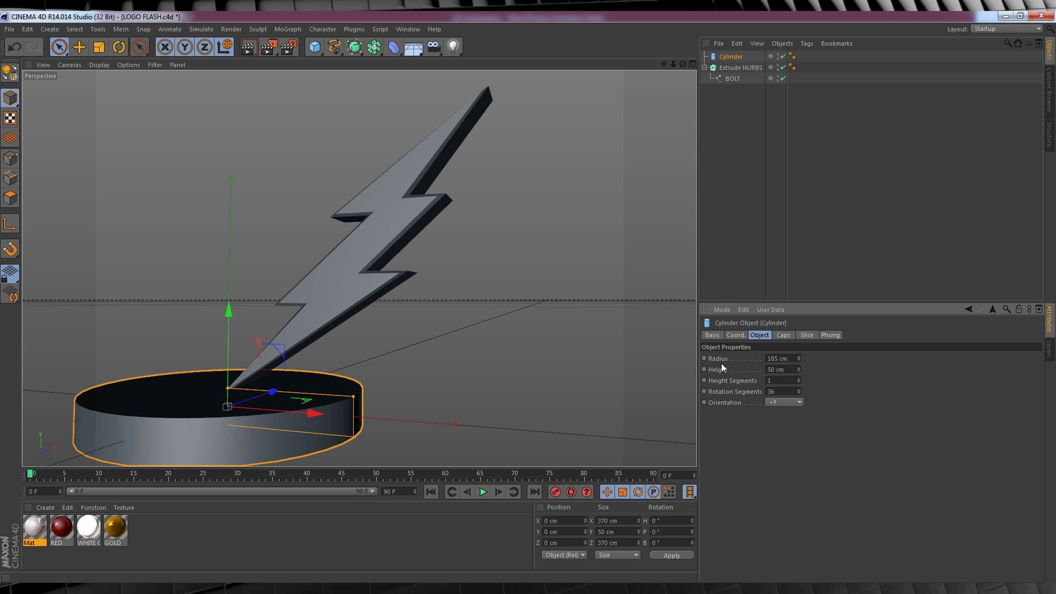
type("100")
left_click_drag(681, 532, 648, 529)
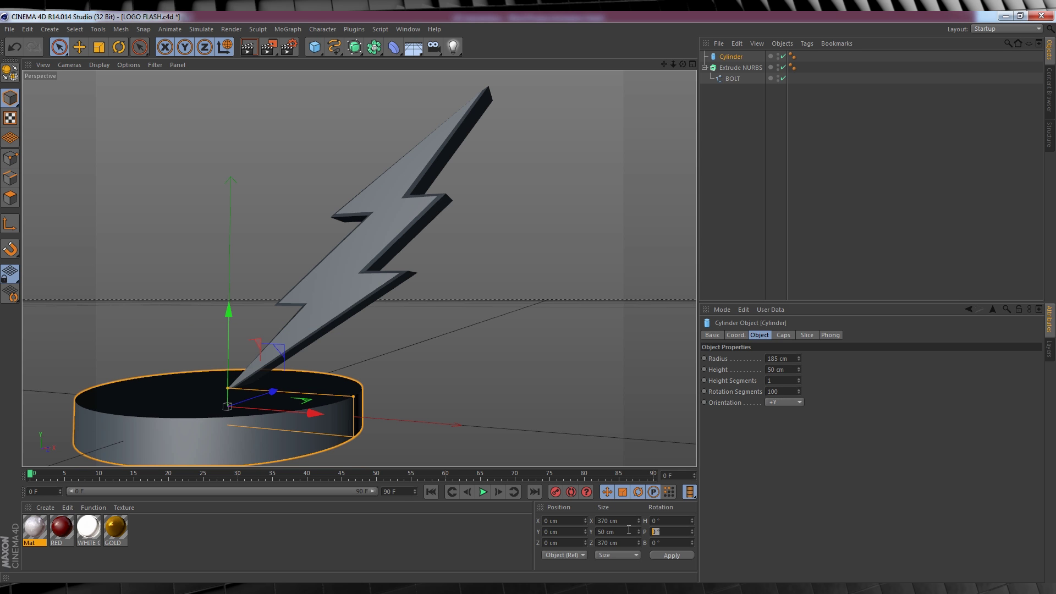
type("90")
key("Return")
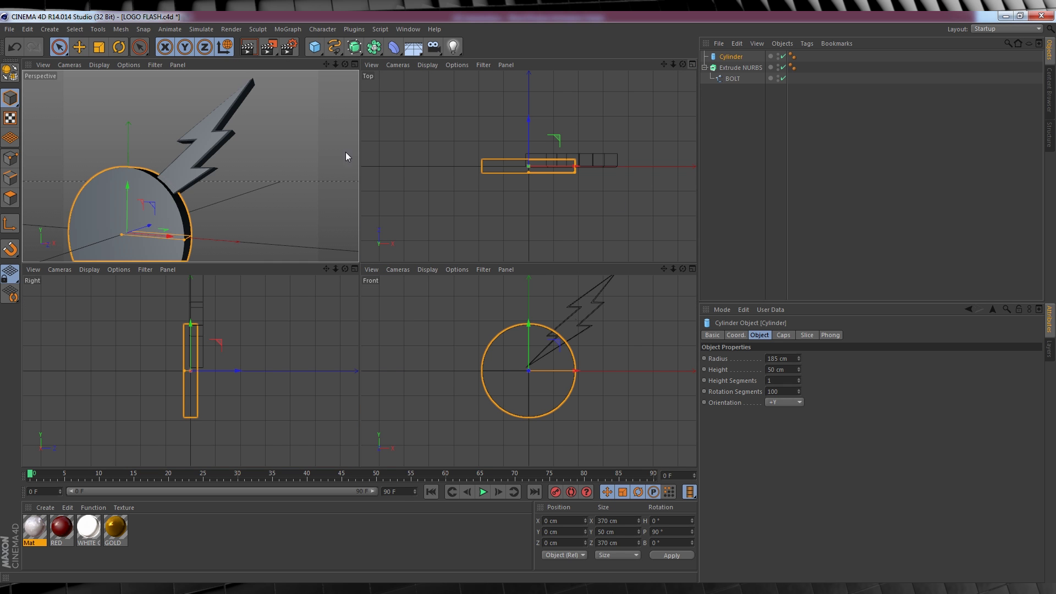
- Centre the cylinder disc on the bolt in the maximized Front view
left_click(692, 268)
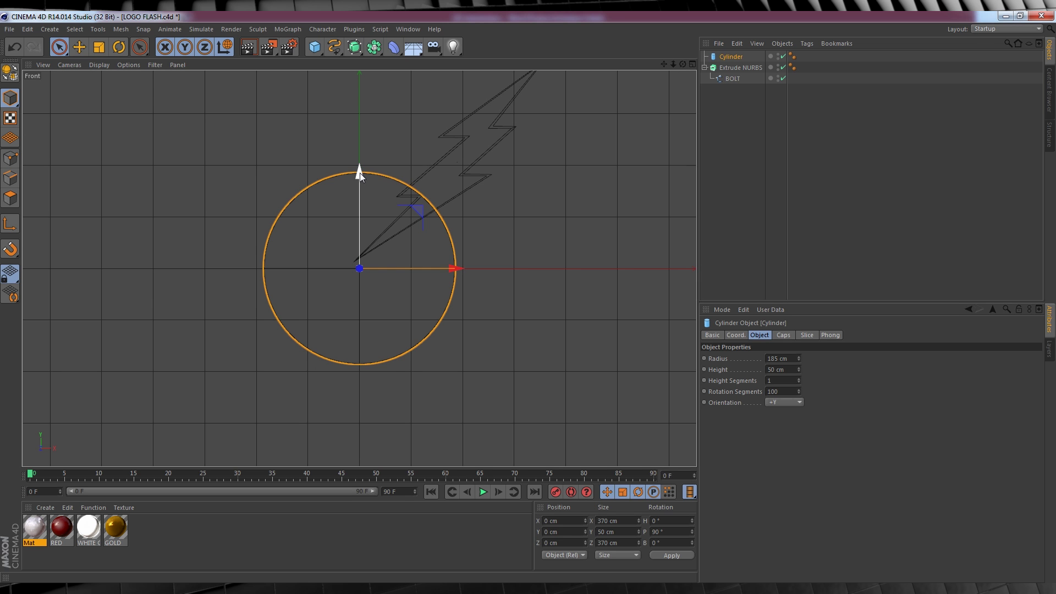
left_click_drag(360, 173, 360, 83)
left_click_drag(460, 177, 574, 176)
left_click_drag(666, 65, 635, 149)
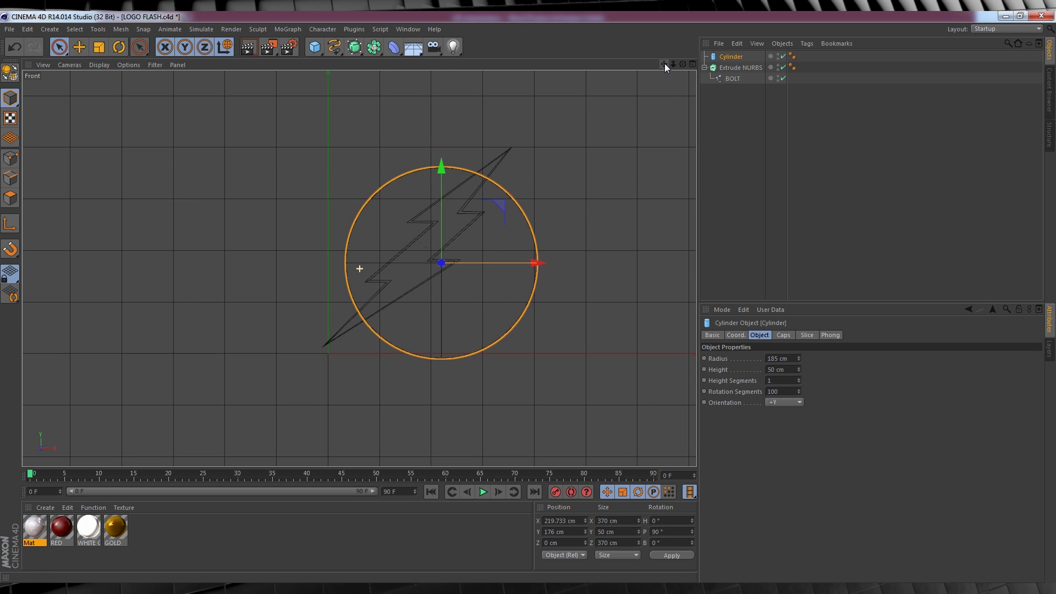
left_click_drag(443, 164, 444, 146)
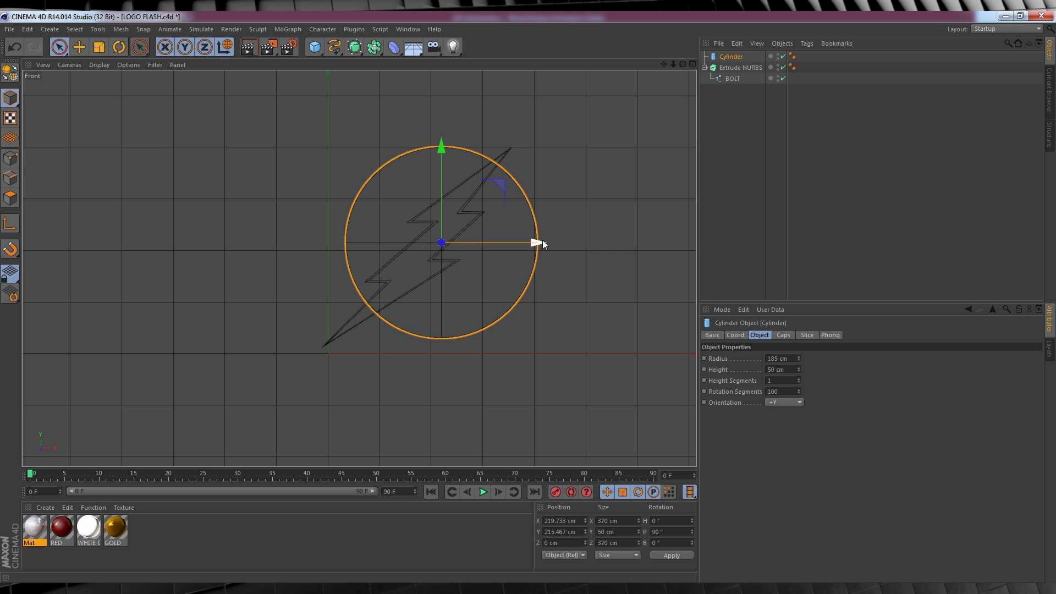
left_click_drag(542, 240, 538, 239)
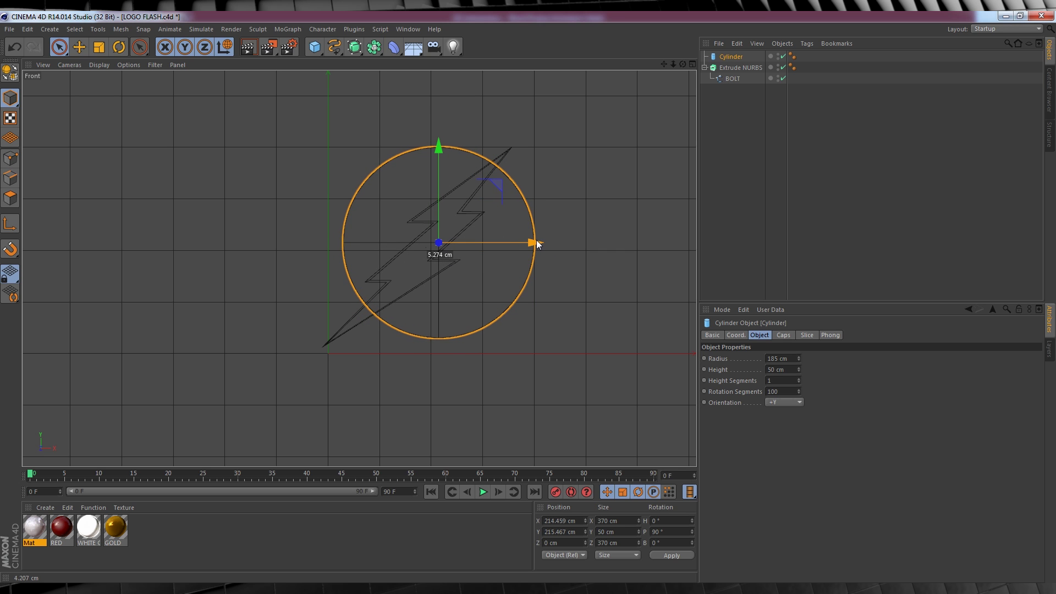
- Push the disc 49.067 cm back in Z in the Top view, behind the bolt
left_click(692, 63)
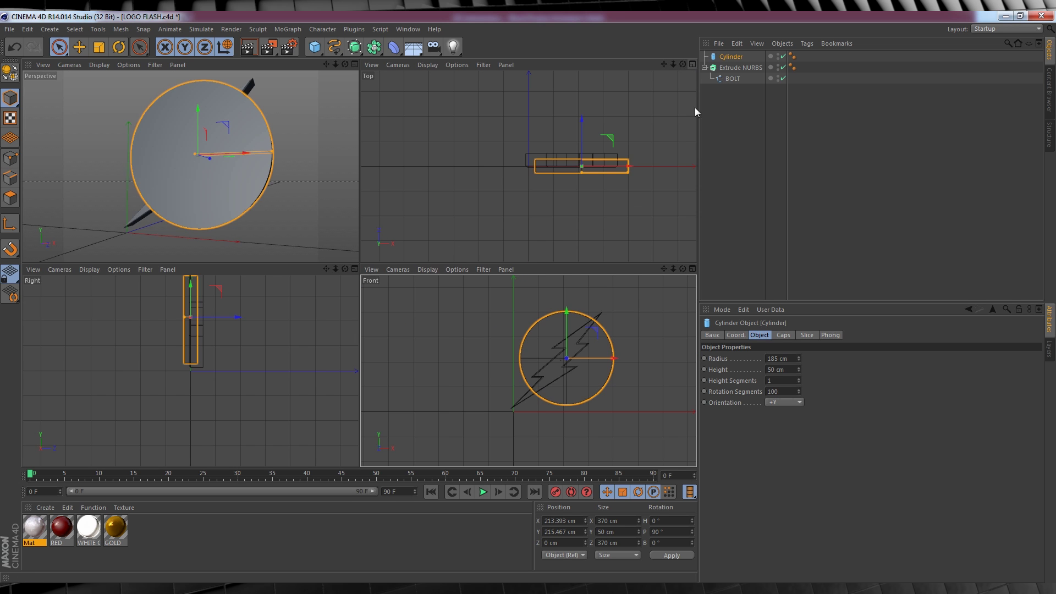
left_click(692, 65)
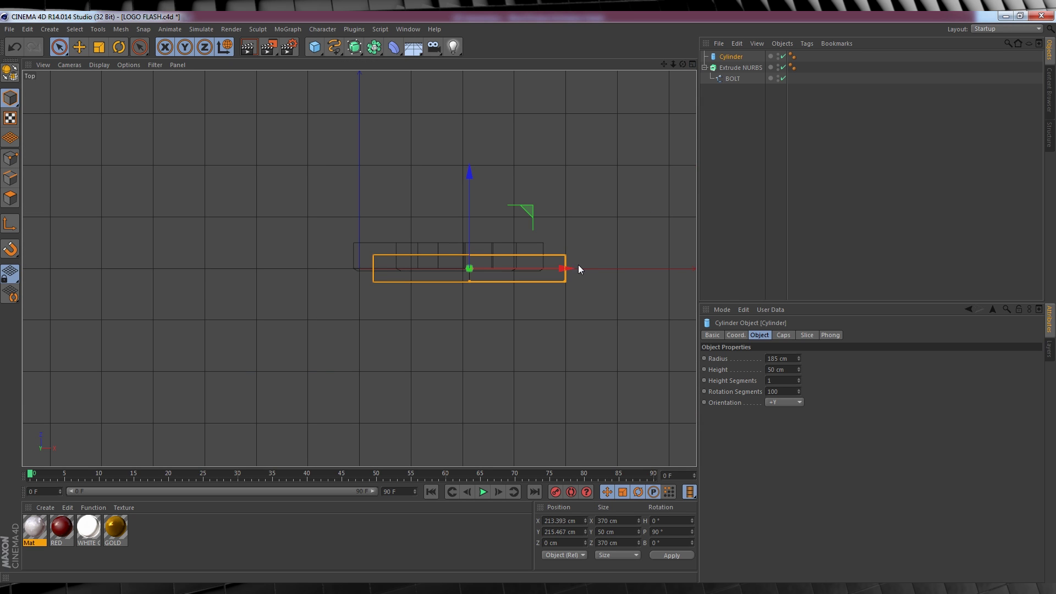
left_click_drag(473, 169, 470, 143)
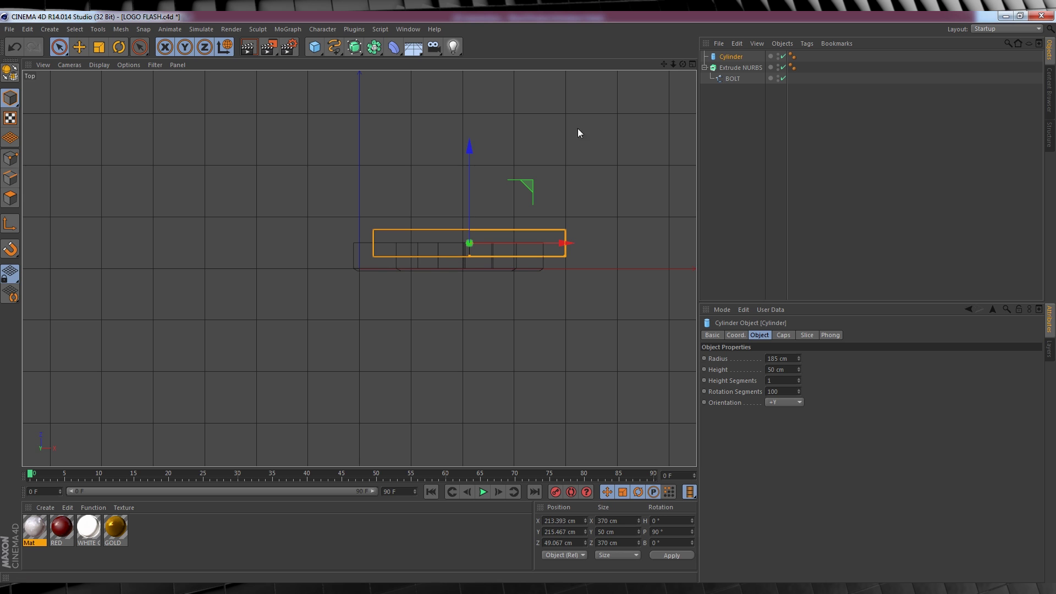
left_click(692, 65)
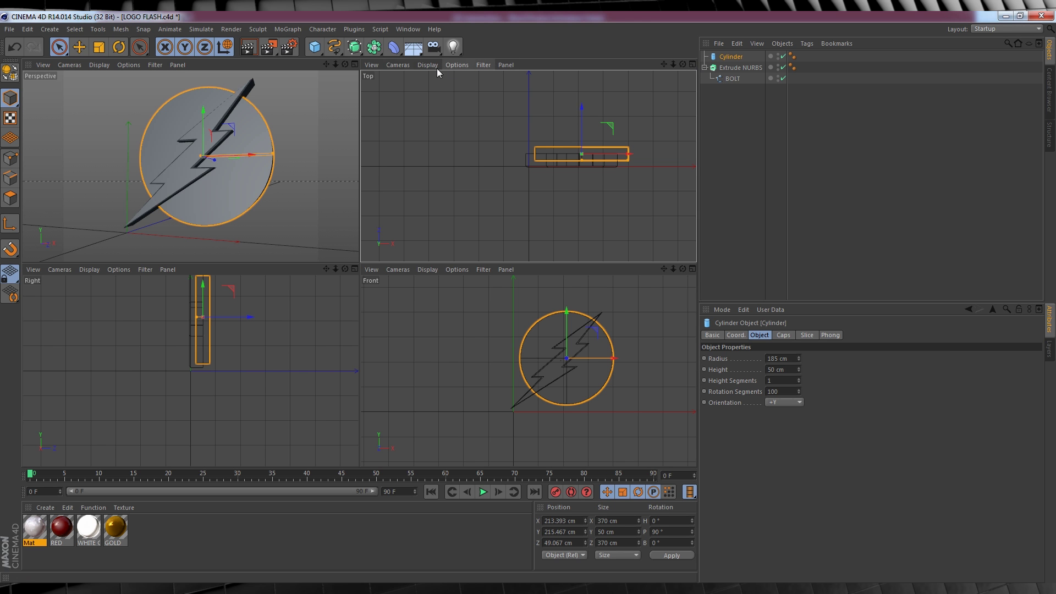
- Add the Ambient Occlusion effect in Render Settings
left_click(354, 64)
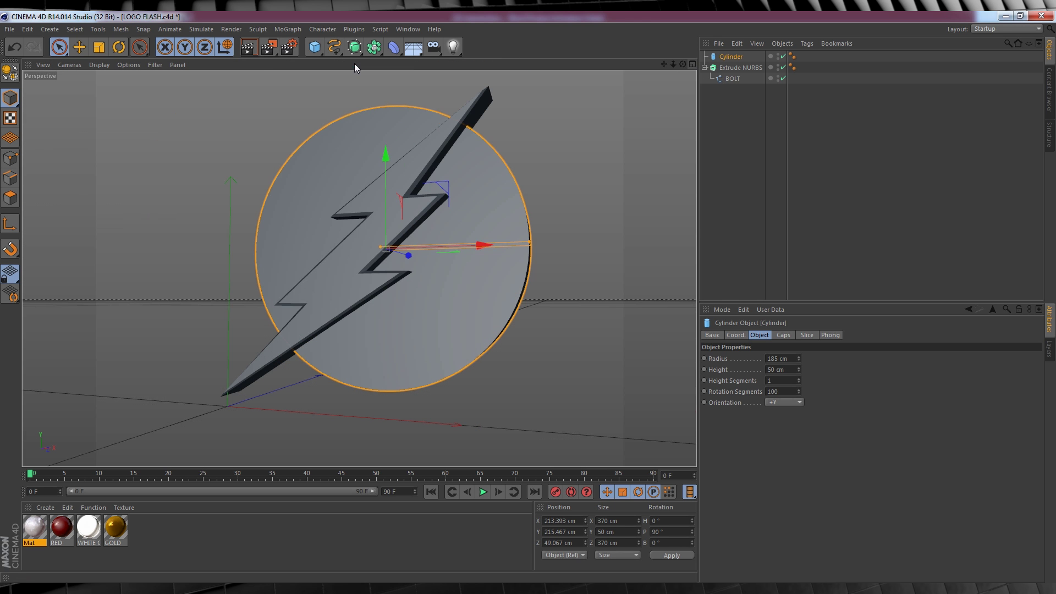
left_click(291, 52)
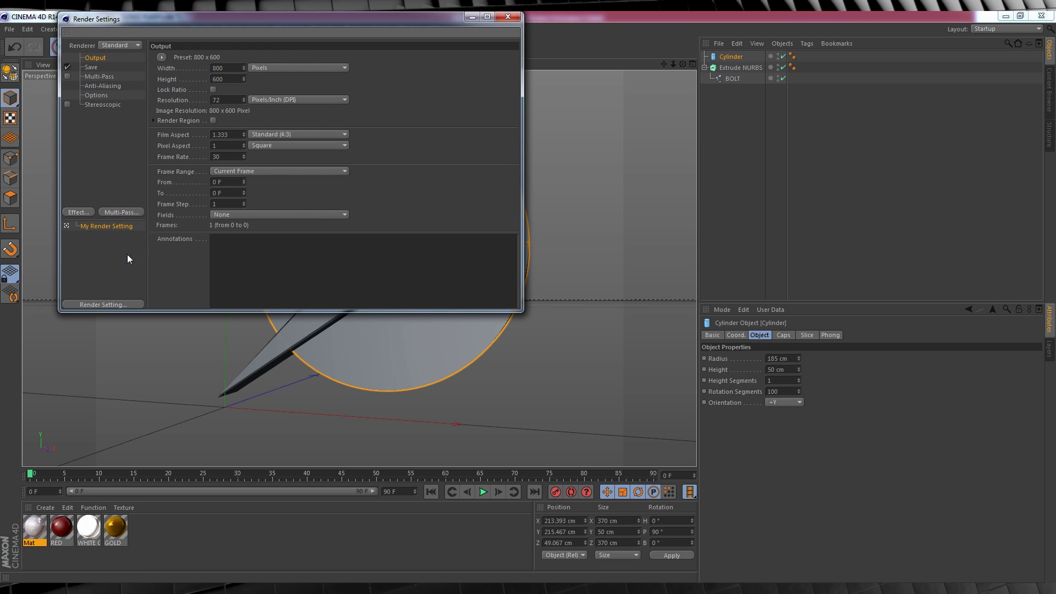
left_click(77, 211)
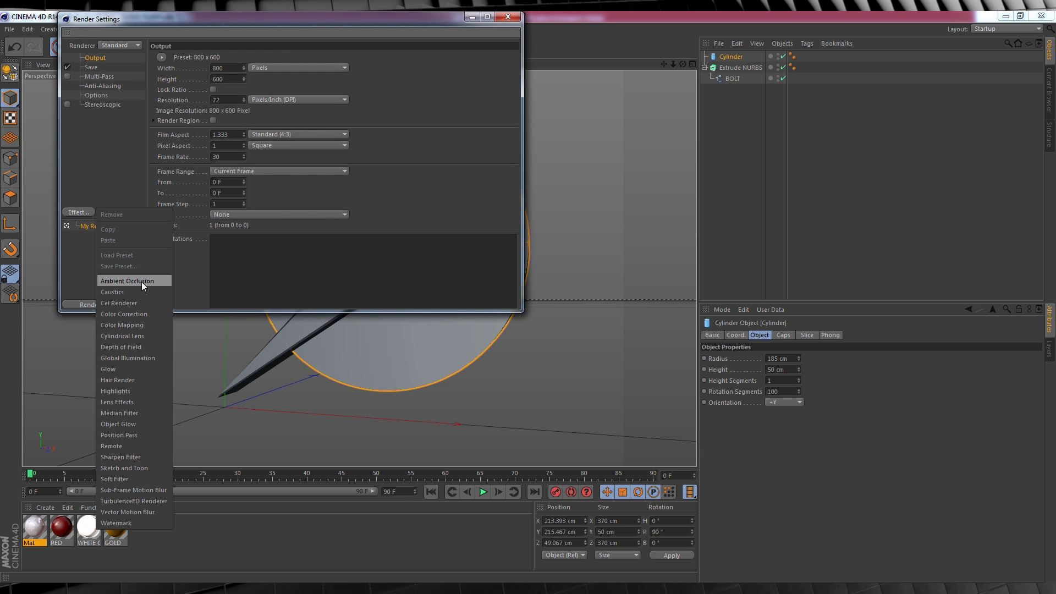
left_click(146, 281)
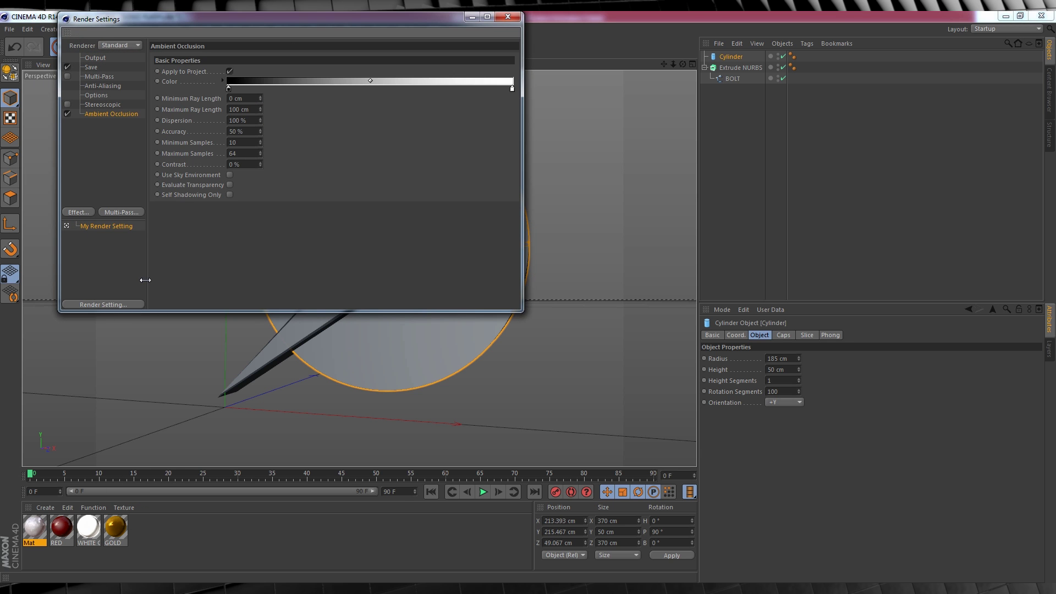
left_click(503, 17)
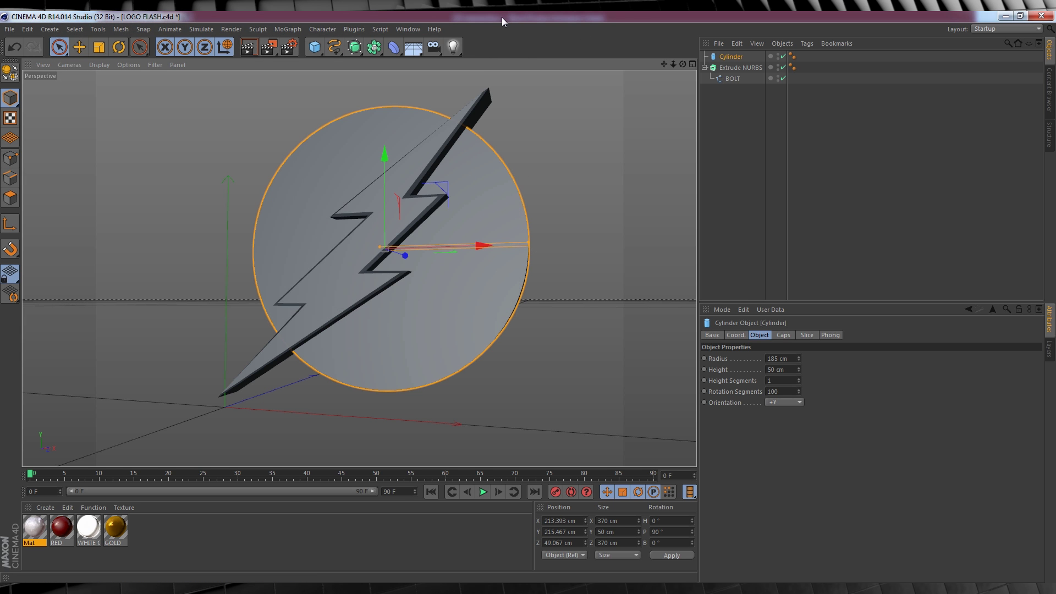
- Render the Perspective view, orbit slightly, and render the bolt-and-disc logo again
left_click(250, 48)
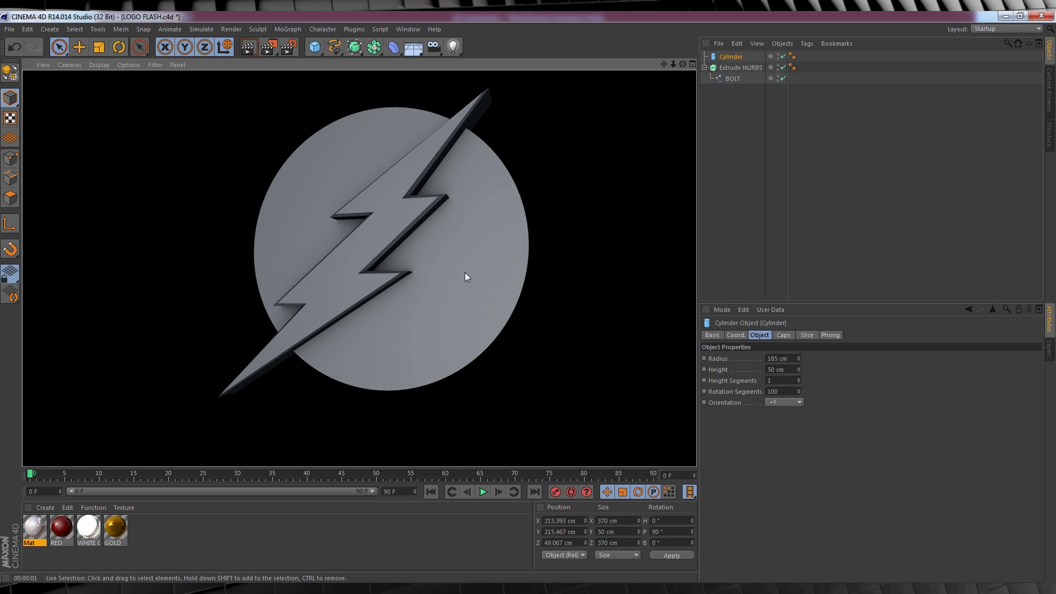
left_click_drag(682, 64, 692, 63)
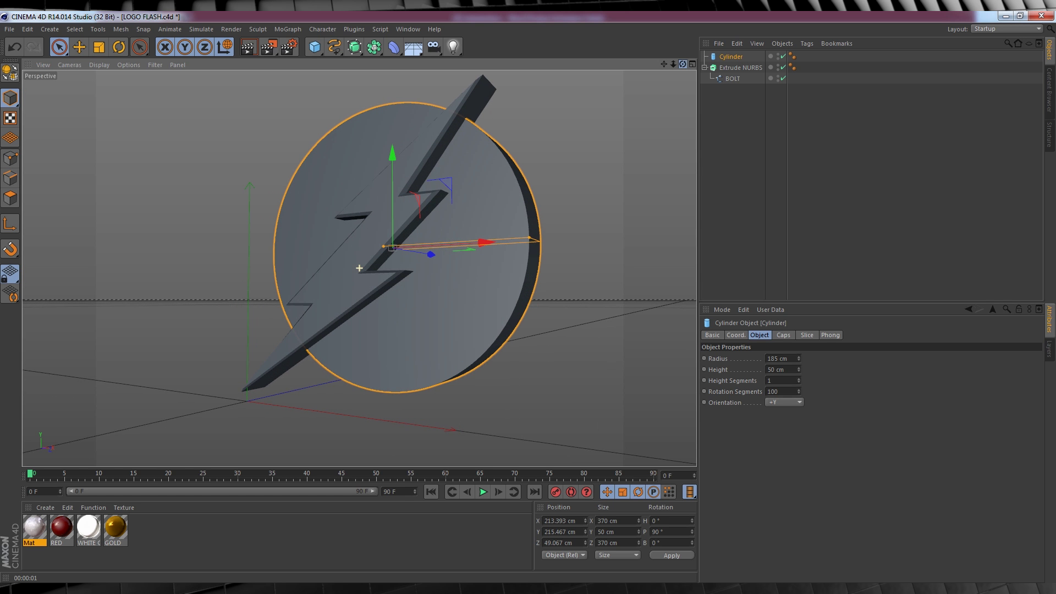
left_click(249, 48)
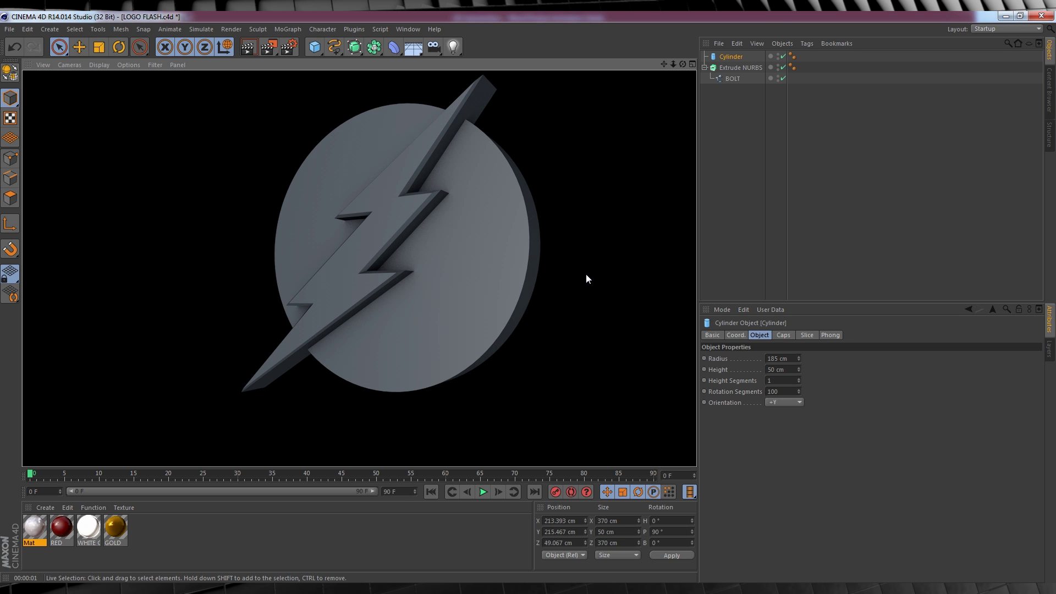
- Add a Tube and stand it upright with 90° pitch
left_click(747, 163)
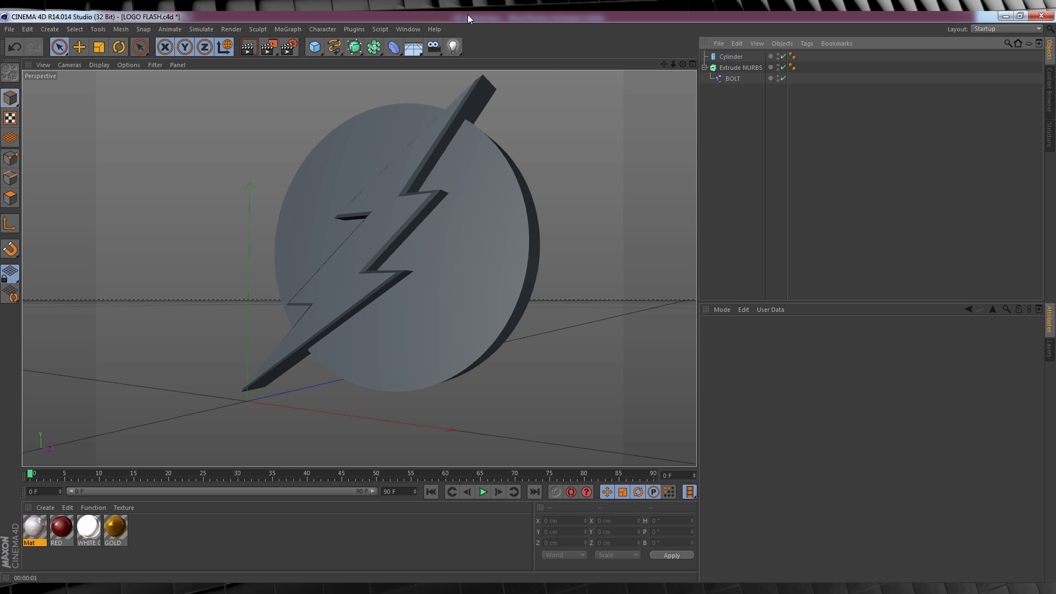
left_click(317, 53)
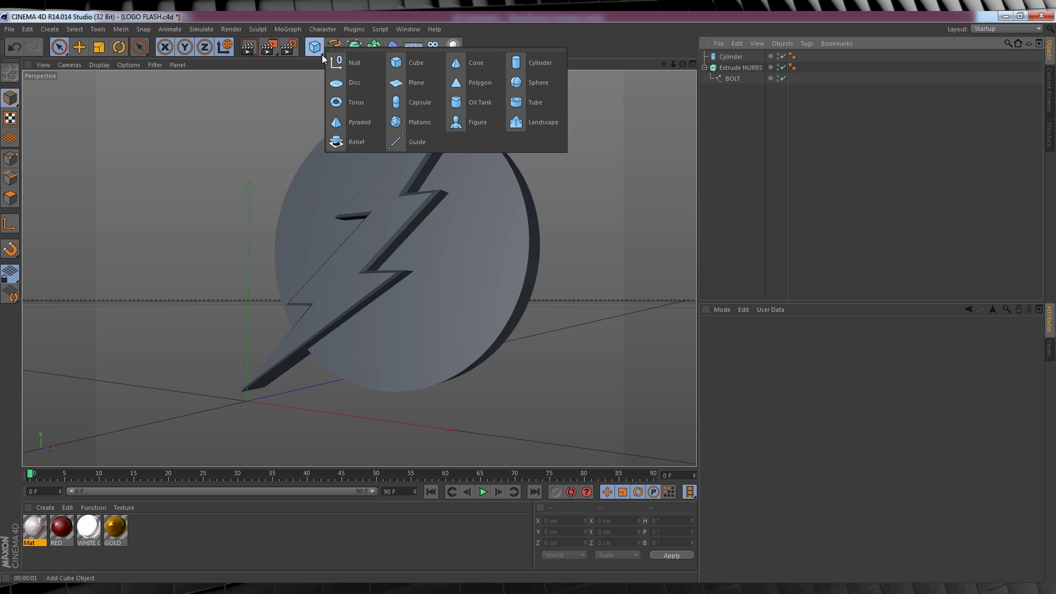
left_click(536, 104)
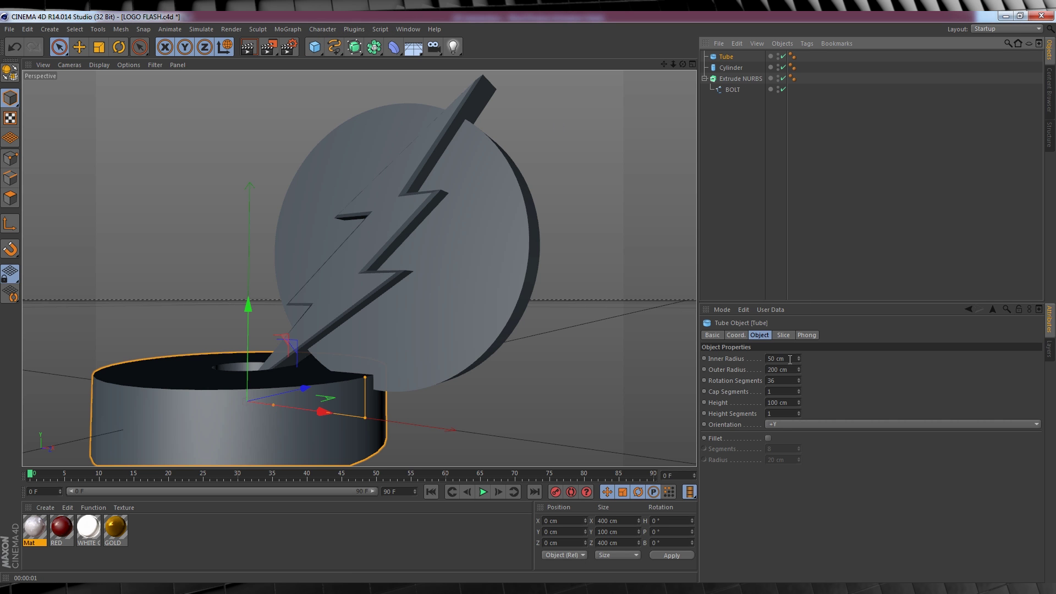
left_click(666, 531)
type("90")
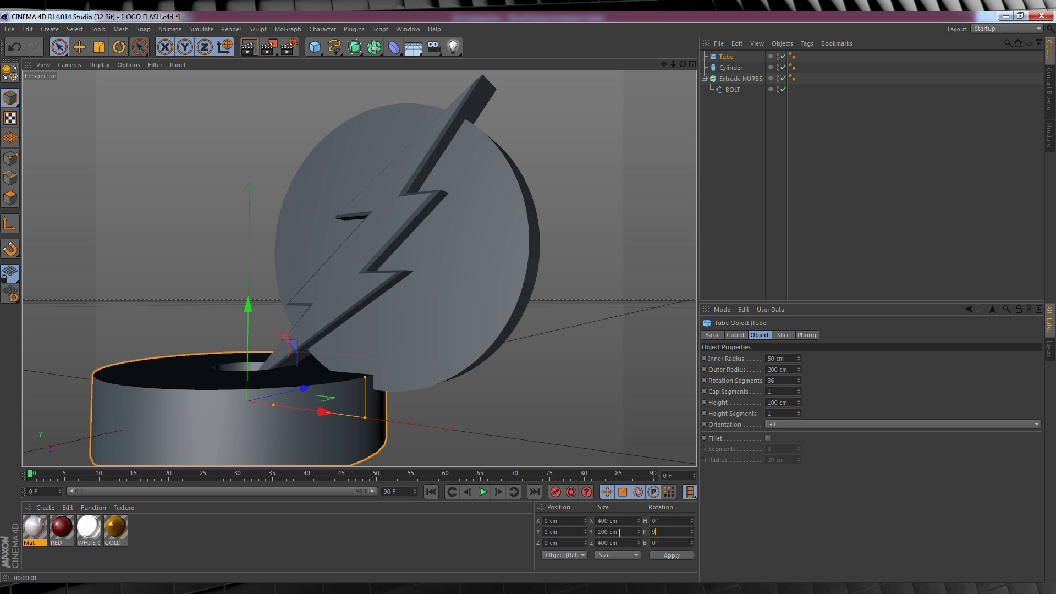
key("Return")
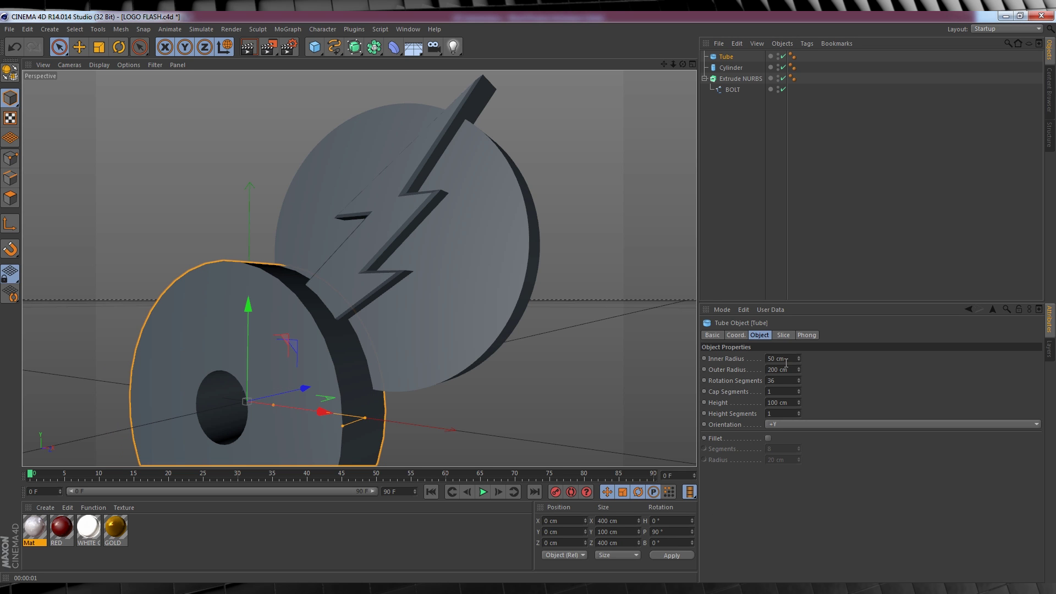
- Set the tube's inner radius to 180 cm, rotation segments to 100, height to 70 cm
left_click(786, 359)
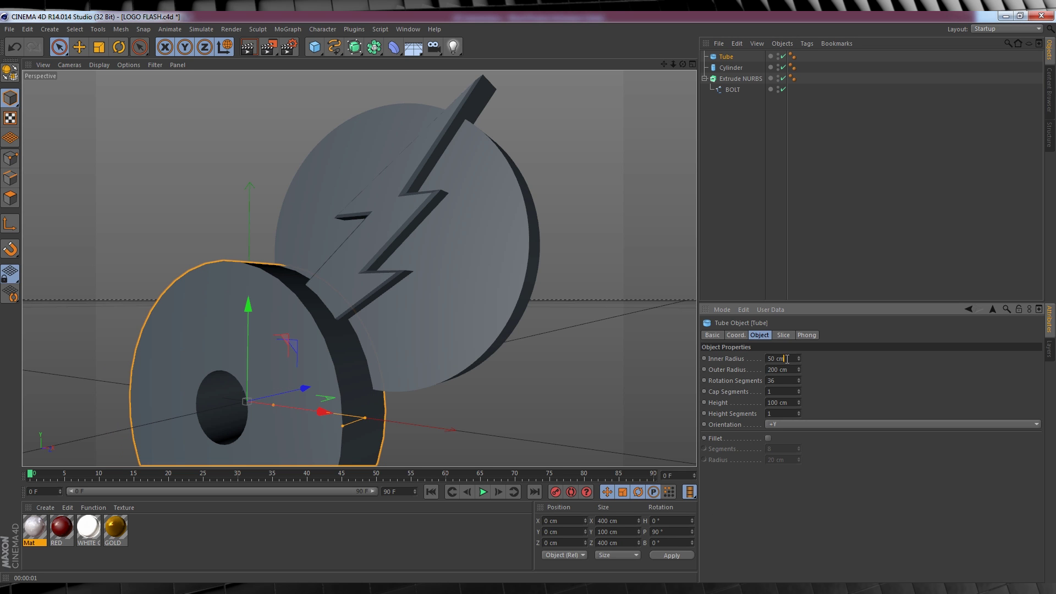
key("ctrl+a")
type("180")
left_click(787, 369)
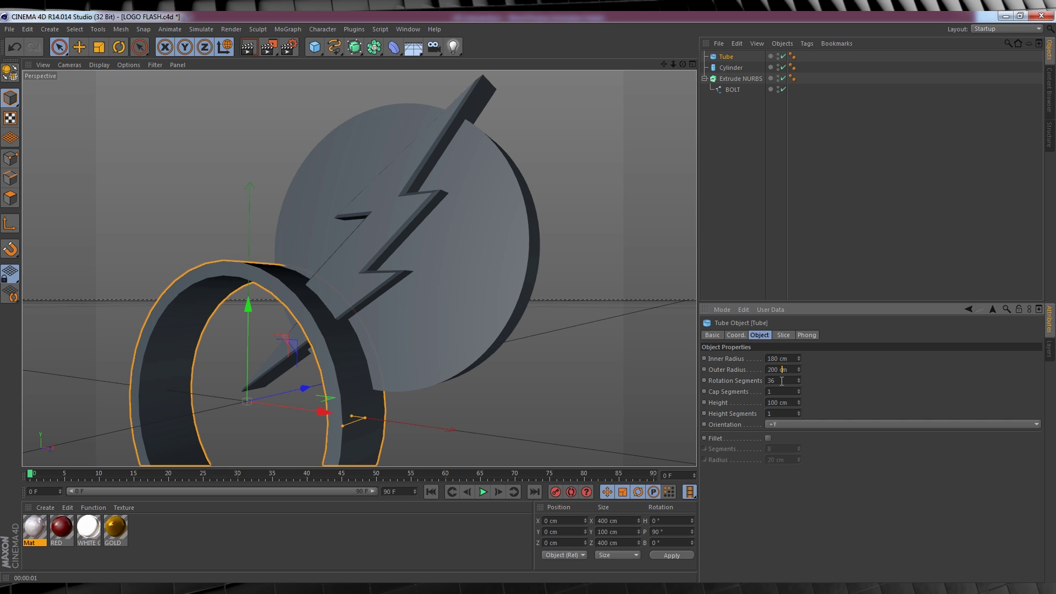
left_click(782, 381)
key("ctrl+a")
type("100")
key("Return")
left_click(792, 402)
key("ctrl+a")
type("70")
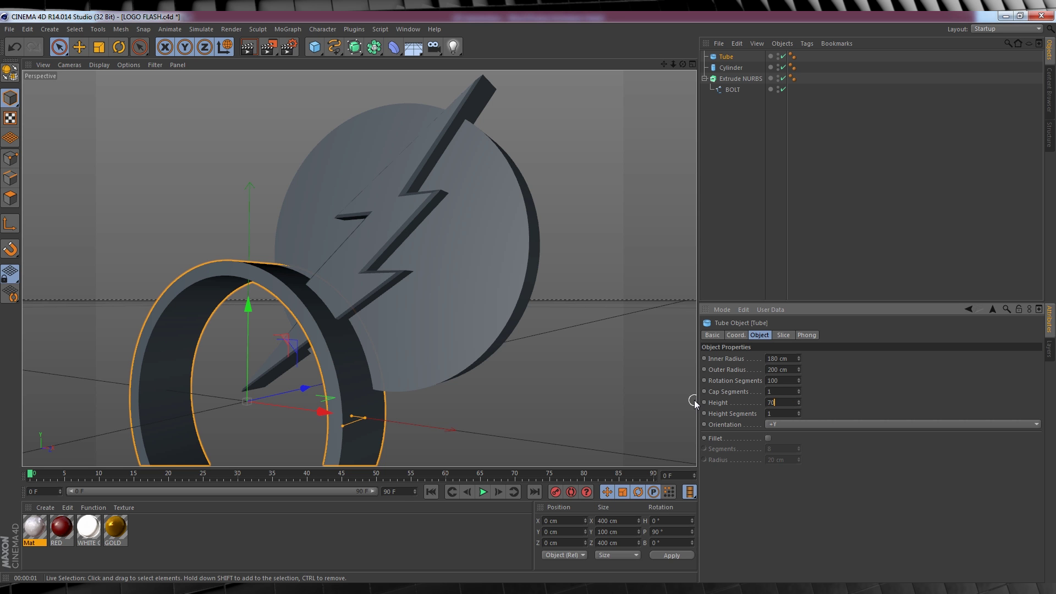
key("Return")
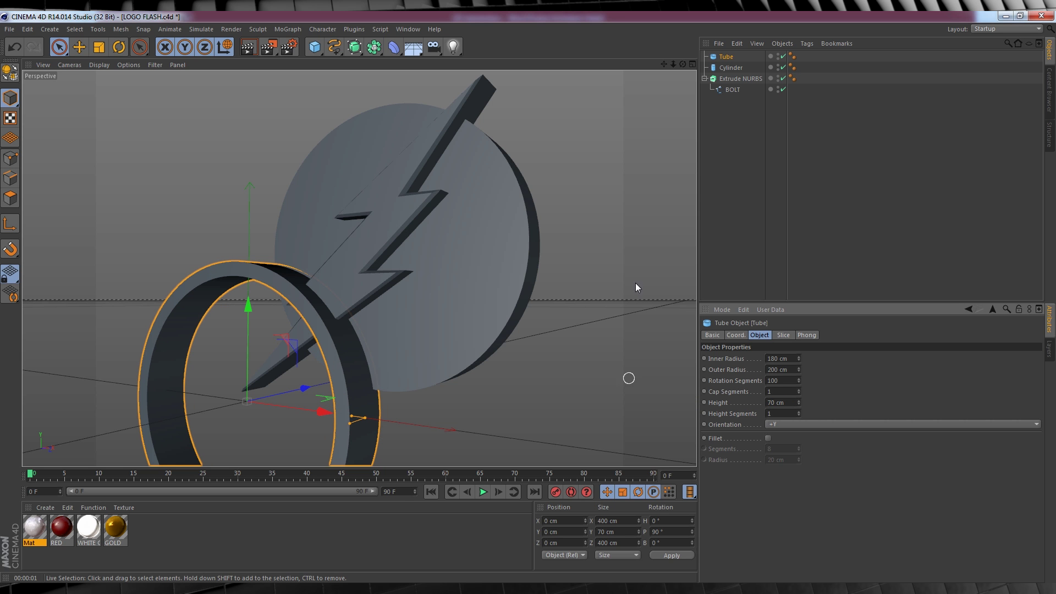
- Centre the tube ring on the disc in the Front view
left_click(693, 65)
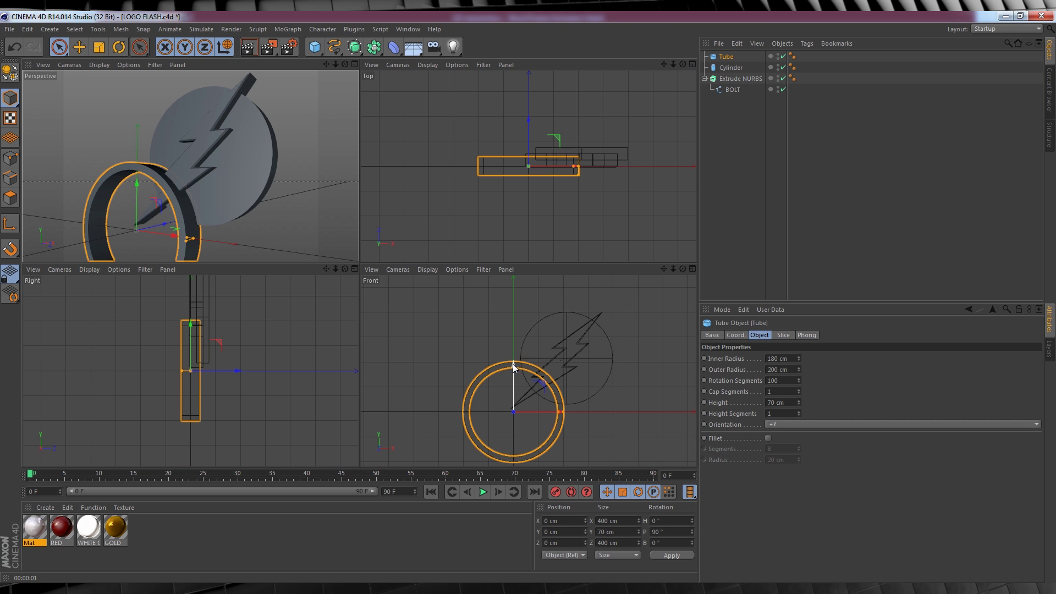
left_click_drag(513, 364, 514, 312)
middle_click(544, 349)
scroll(396, 231, "up", 2)
left_click_drag(420, 253, 546, 251)
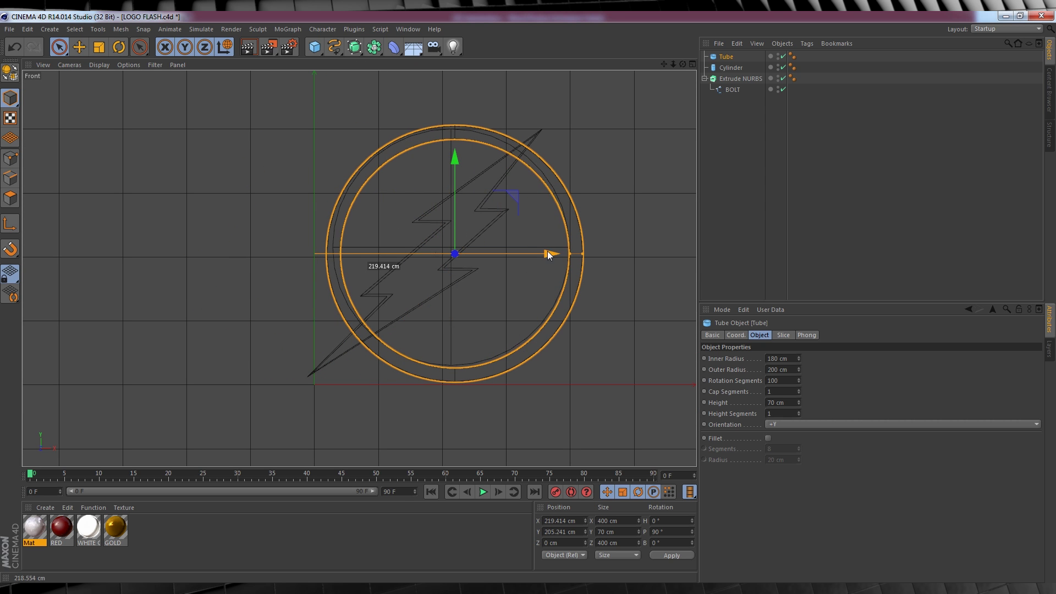
left_click_drag(454, 161, 453, 152)
left_click_drag(546, 243, 543, 243)
left_click(693, 65)
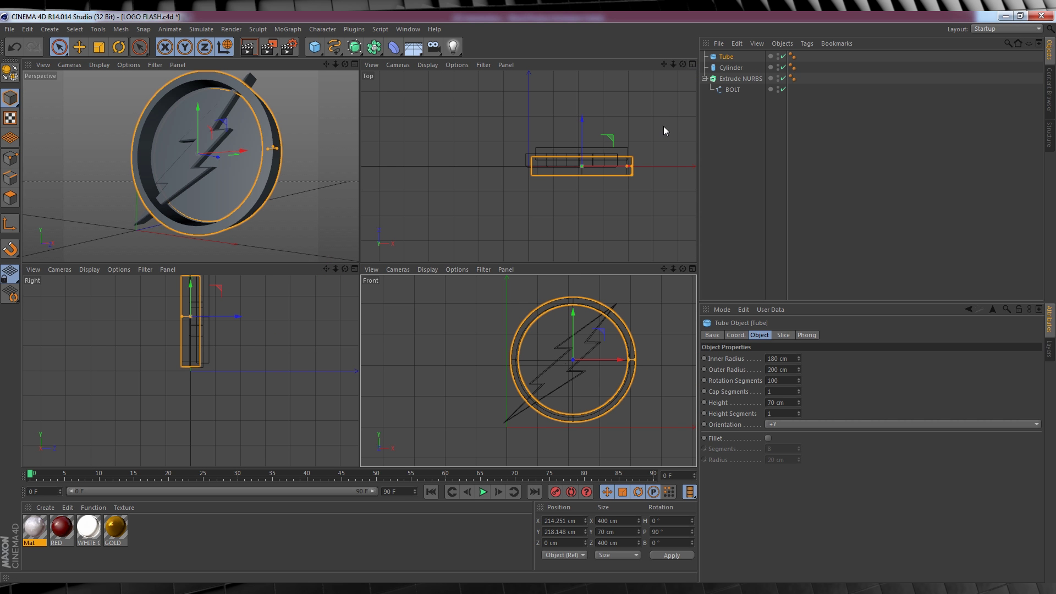
- Move the tube 49.067 cm back in Z in the Top view, then maximize Perspective
left_click(693, 65)
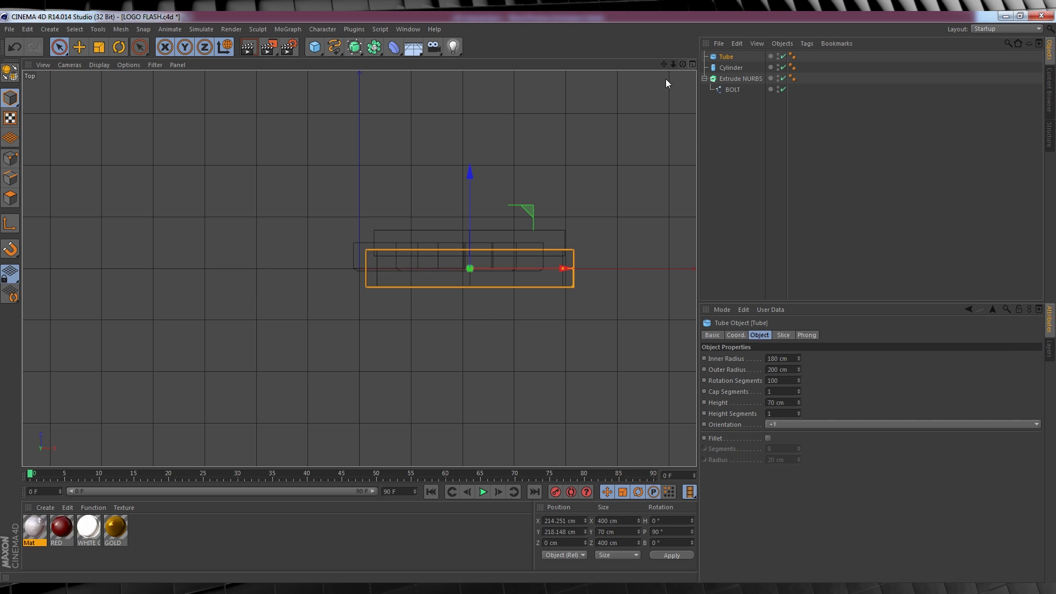
left_click_drag(474, 182, 469, 148)
scroll(552, 258, "up", 2)
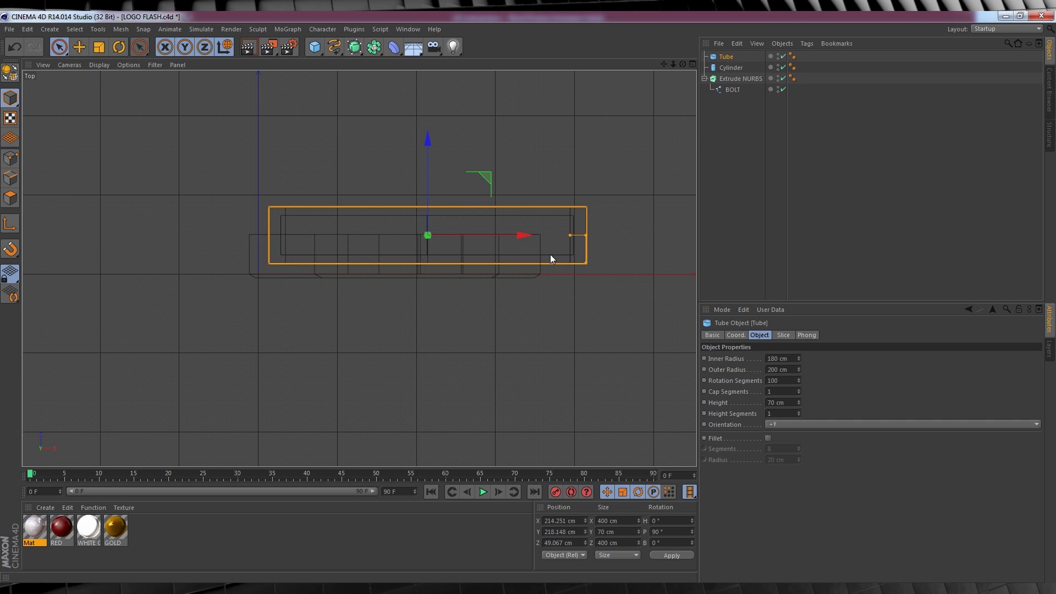
scroll(359, 269, "down", 2)
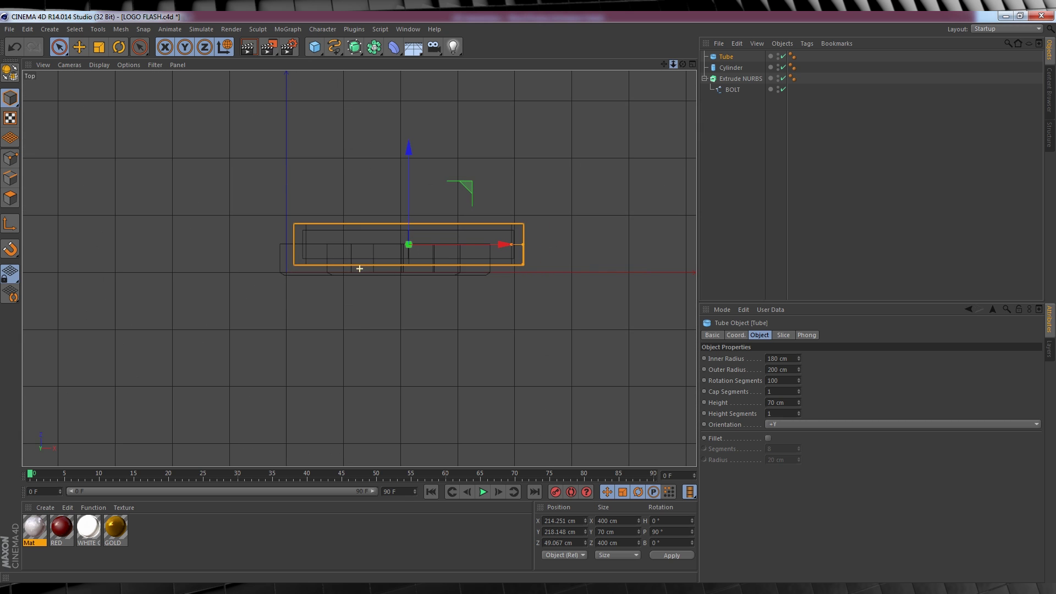
left_click(692, 65)
left_click(354, 65)
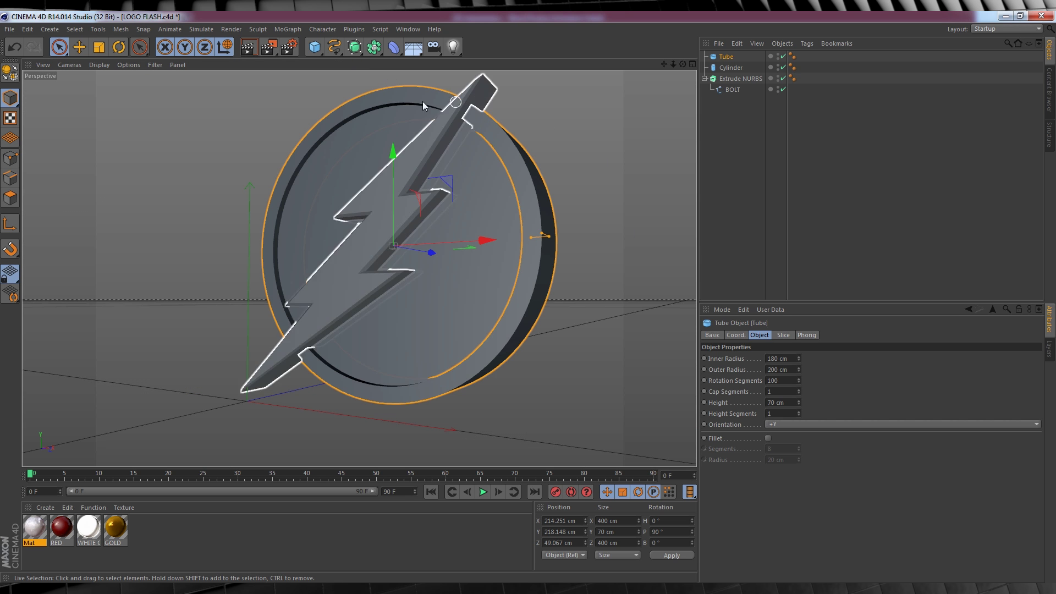
left_click(250, 49)
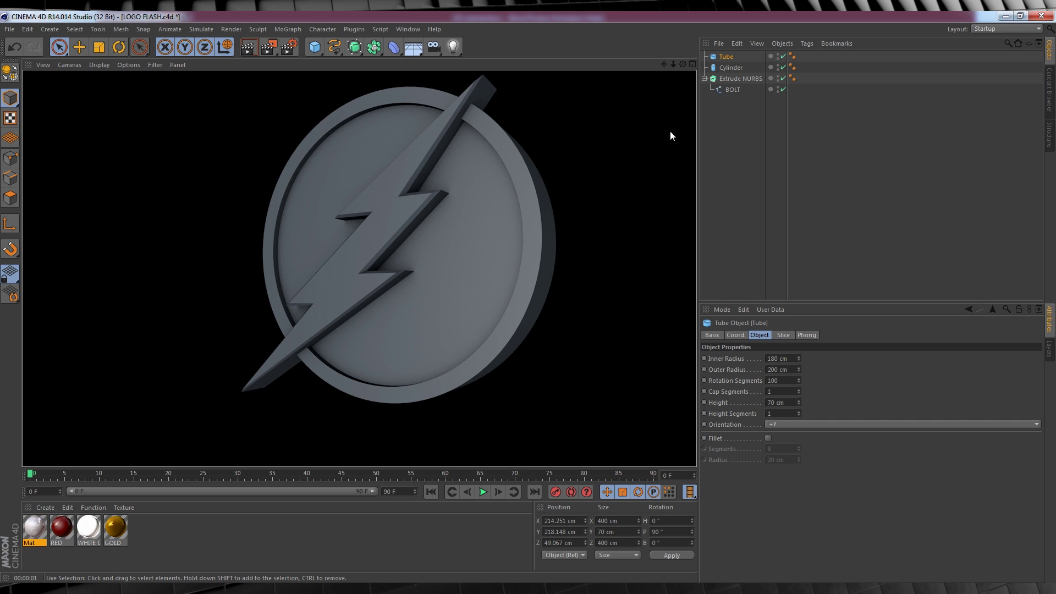
left_click(355, 67)
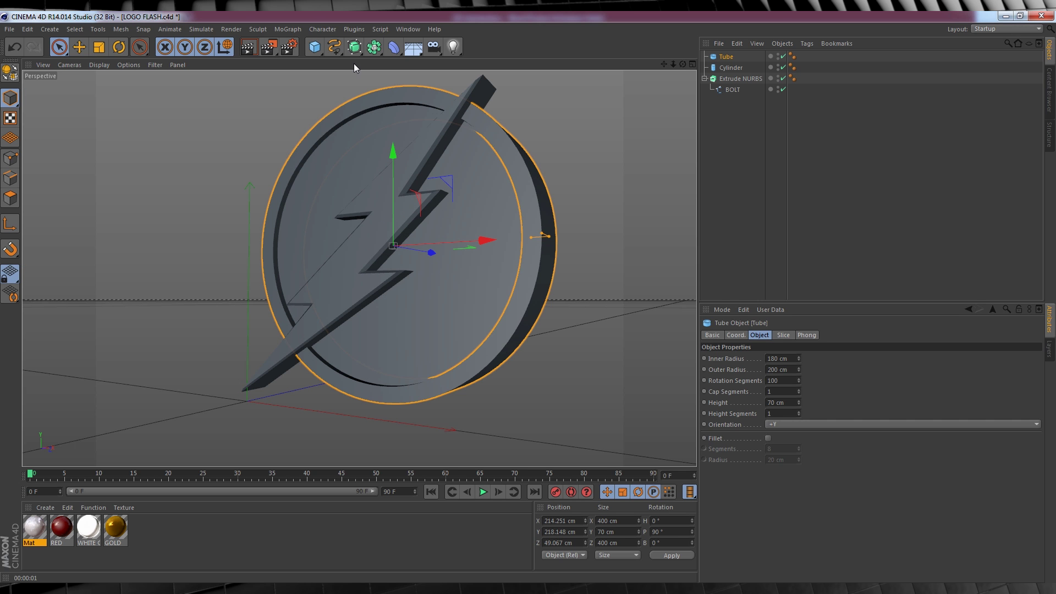
left_click(288, 48)
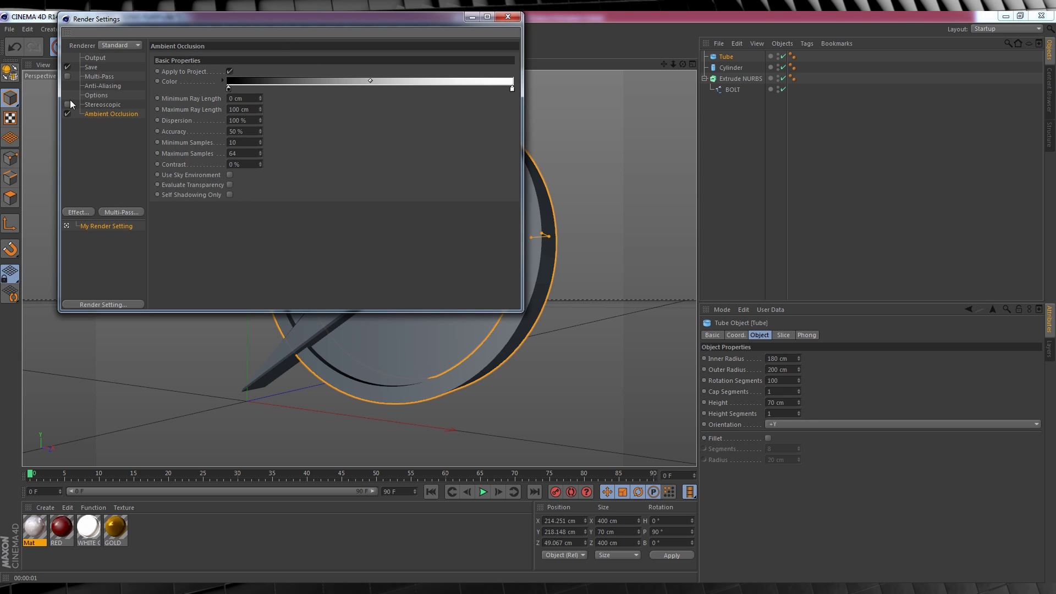
left_click(91, 58)
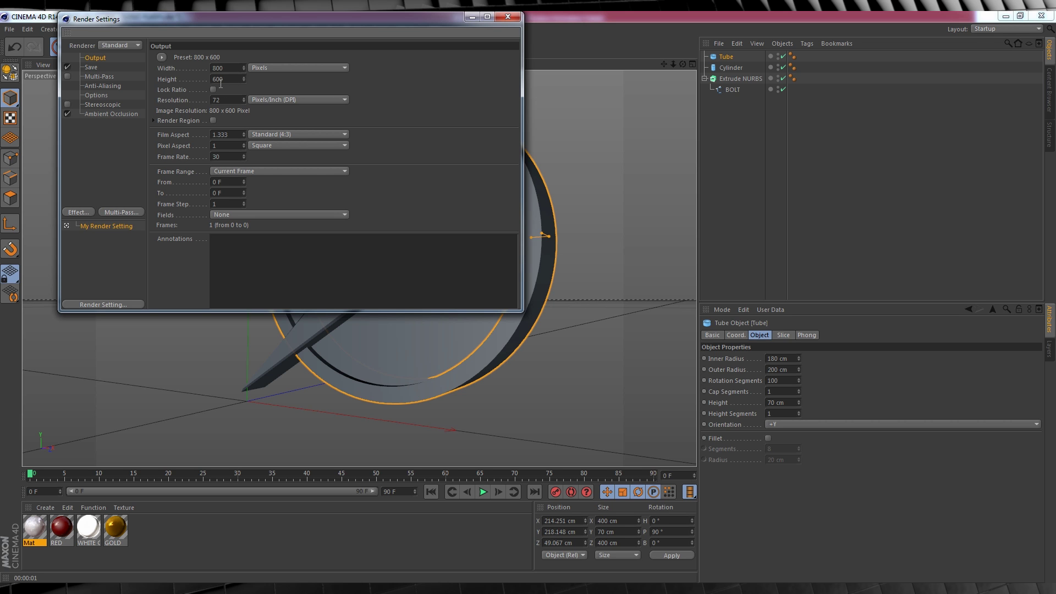
left_click(161, 57)
mouse_move(173, 91)
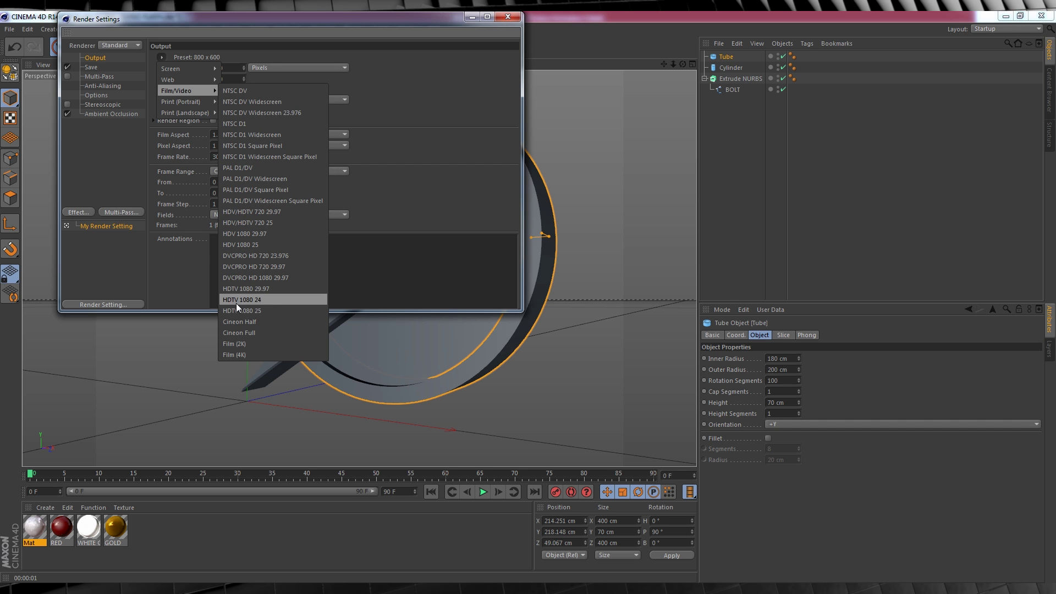
left_click(267, 300)
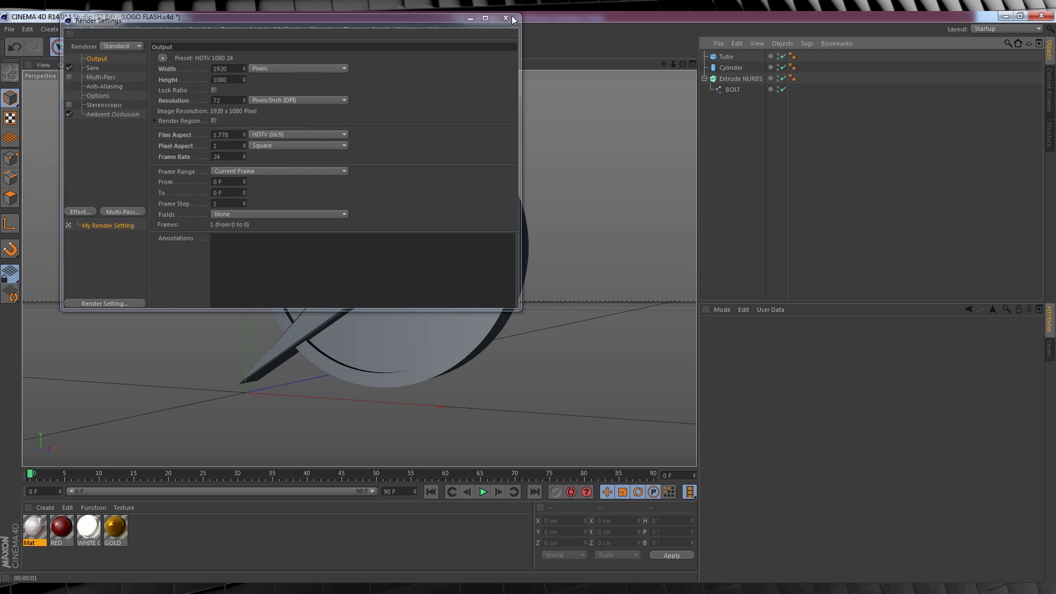
left_click(507, 21)
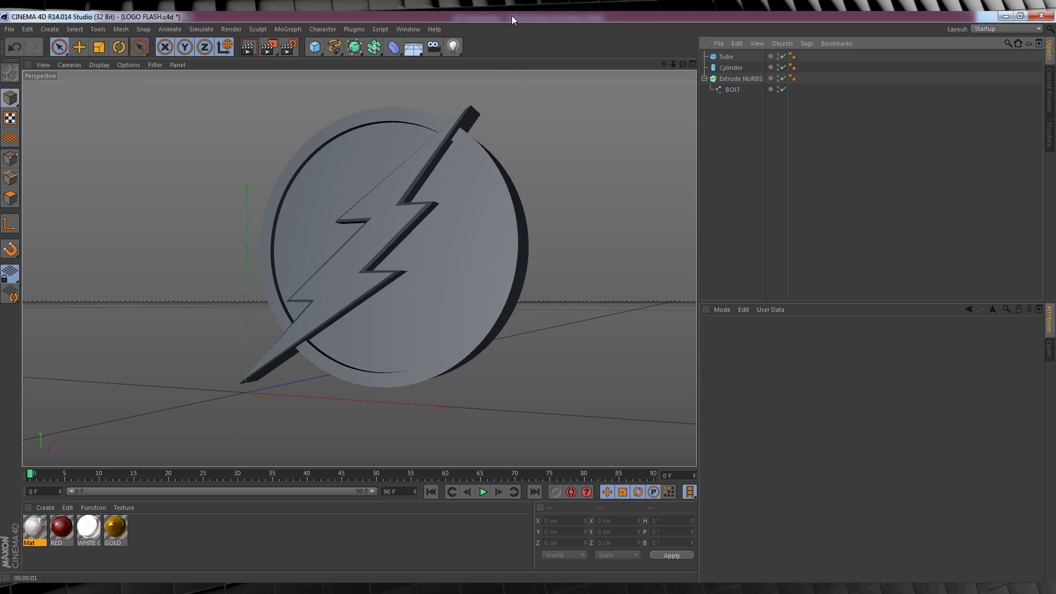
- Save the scene as LOGO FLASH.c4d, replacing the existing file, and return to After Effects
left_click(9, 29)
left_click(27, 130)
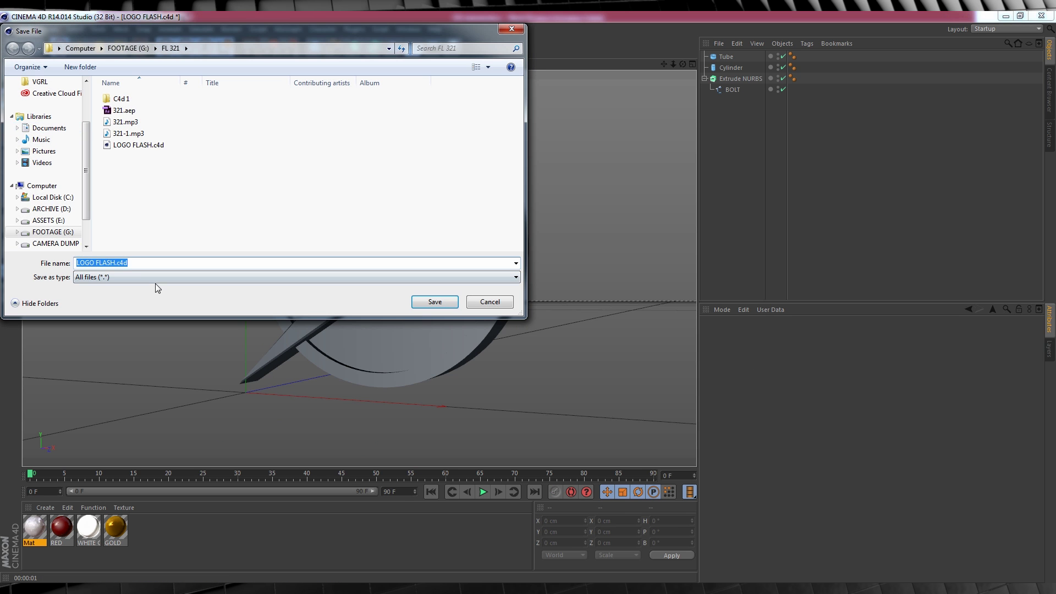
left_click(117, 262)
left_click_drag(117, 262, 149, 263)
left_click(435, 302)
left_click(549, 303)
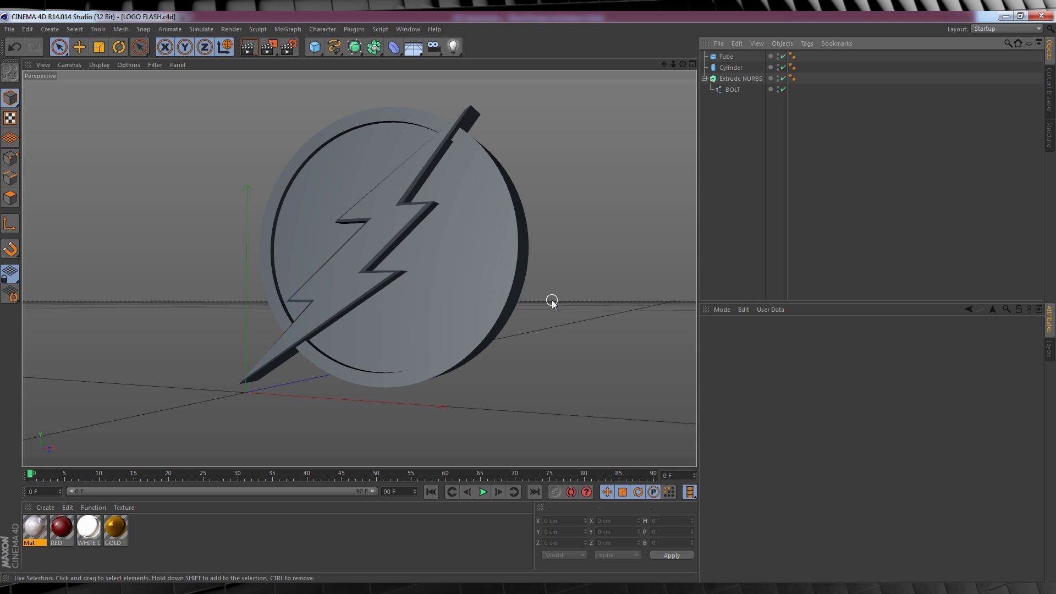
key("alt+Tab")
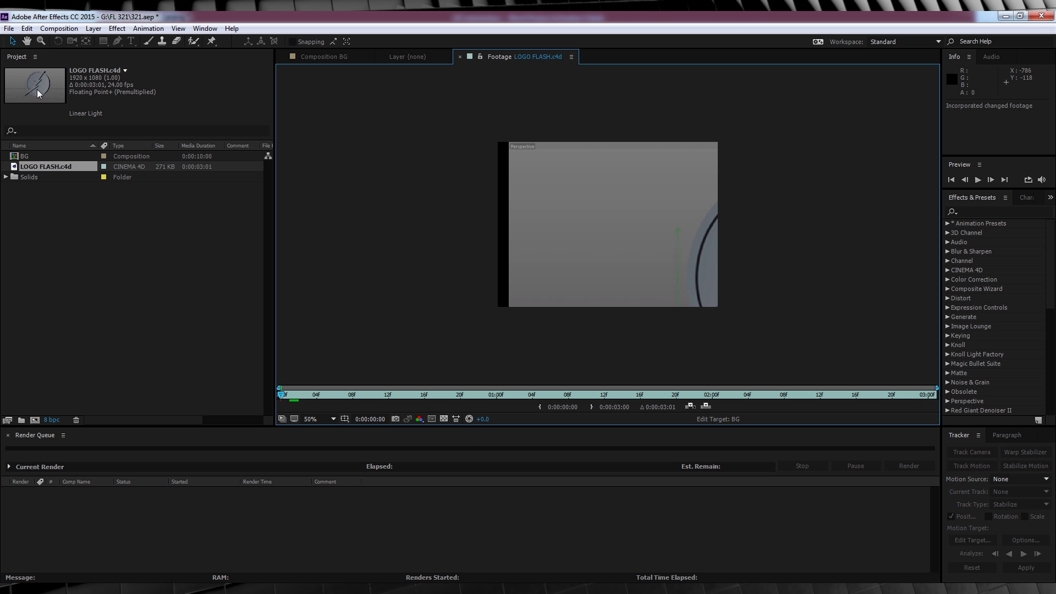
- Make a composition from LOGO FLASH.c4d with the CINEWARE renderer set to Standard (Final)
left_click_drag(16, 171, 34, 422)
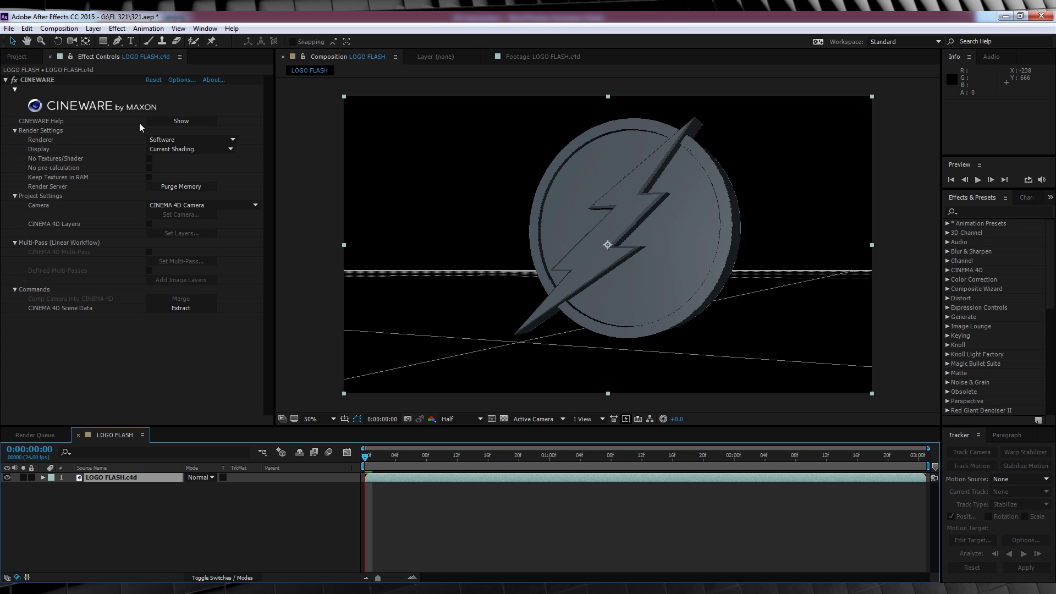
left_click(184, 141)
left_click(186, 148)
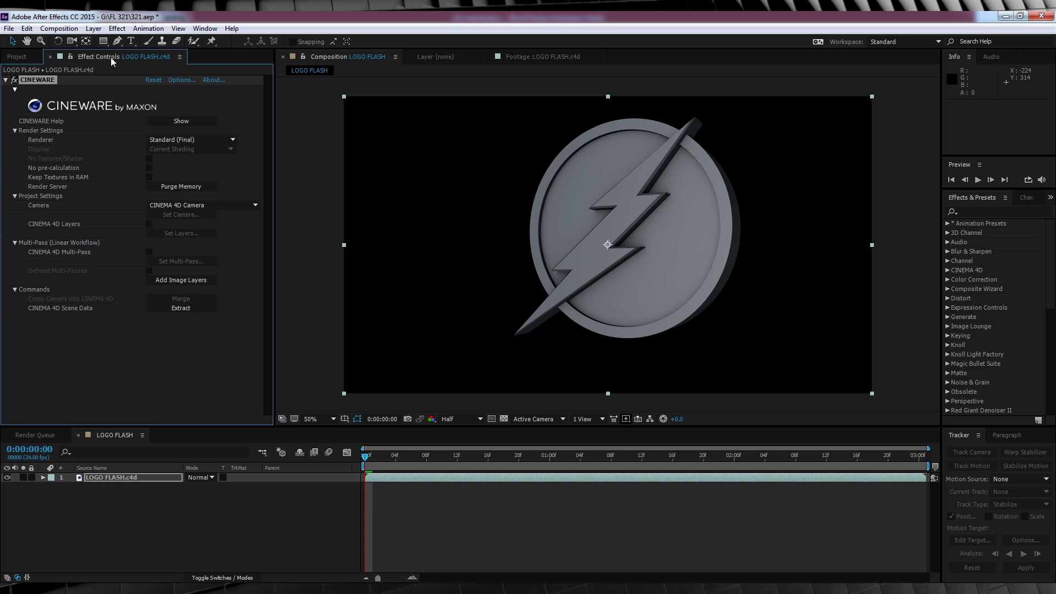
- Add a new 50mm camera layer, Camera 1, dismissing the warning
left_click(93, 28)
mouse_move(264, 35)
left_click(341, 80)
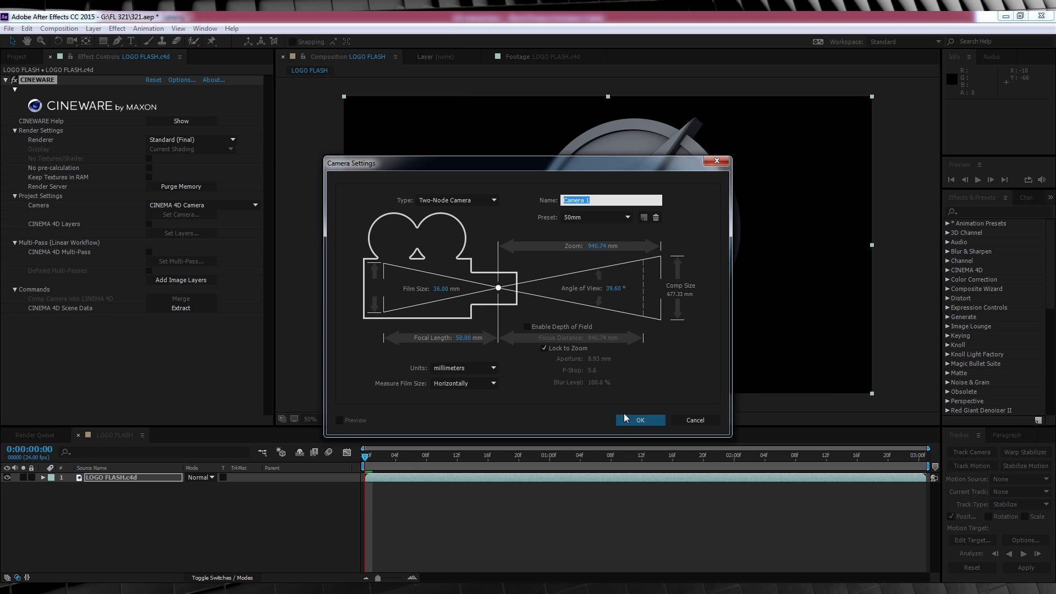
left_click(627, 419)
left_click(611, 340)
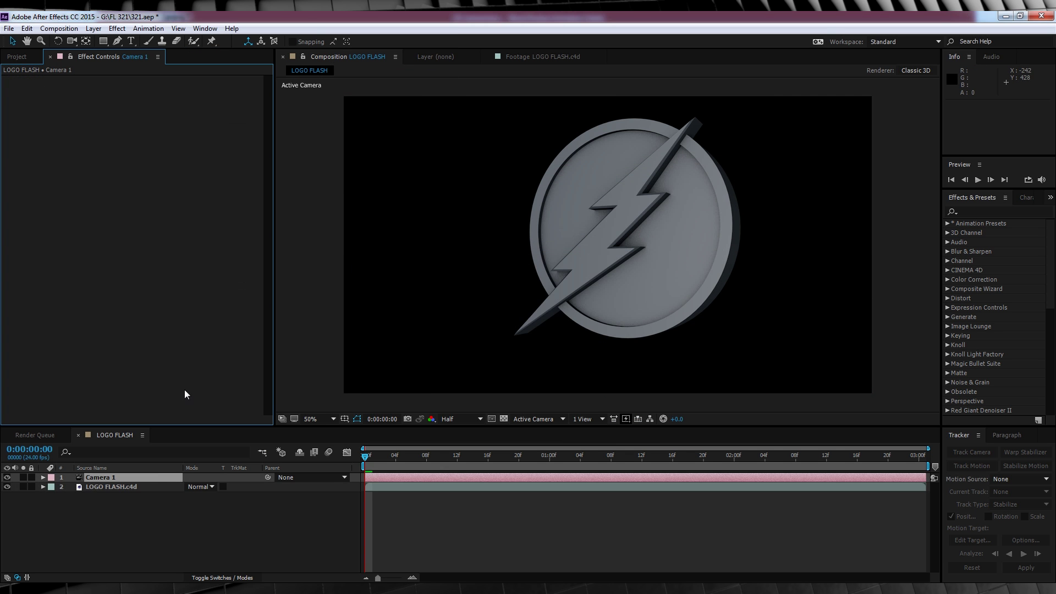
- Set CINEWARE to the Centered Comp Camera and orbit and dolly until the logo fills the frame
left_click(120, 487)
left_click(182, 205)
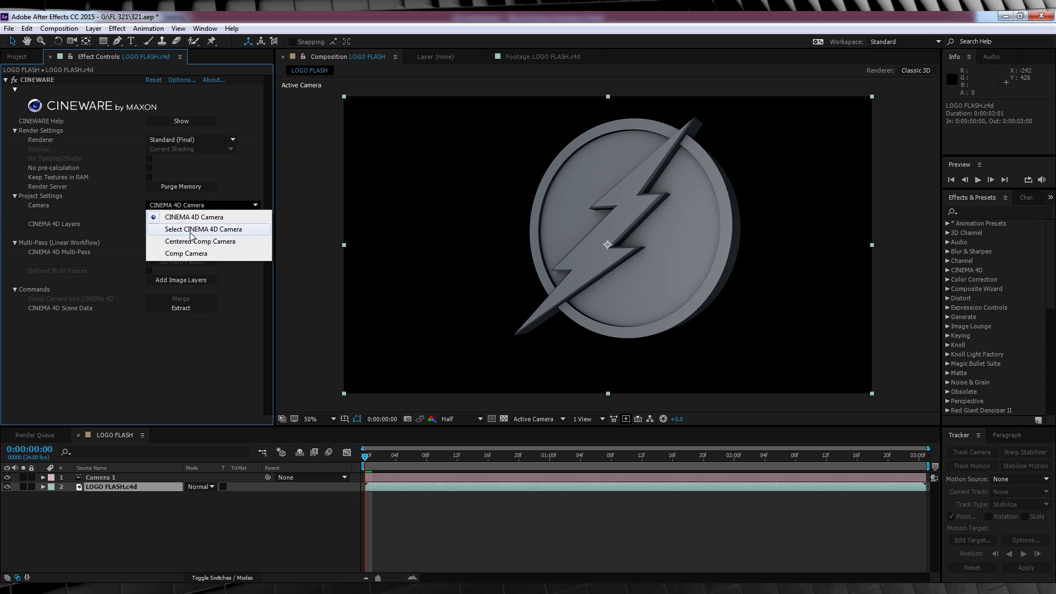
left_click(182, 235)
key("c")
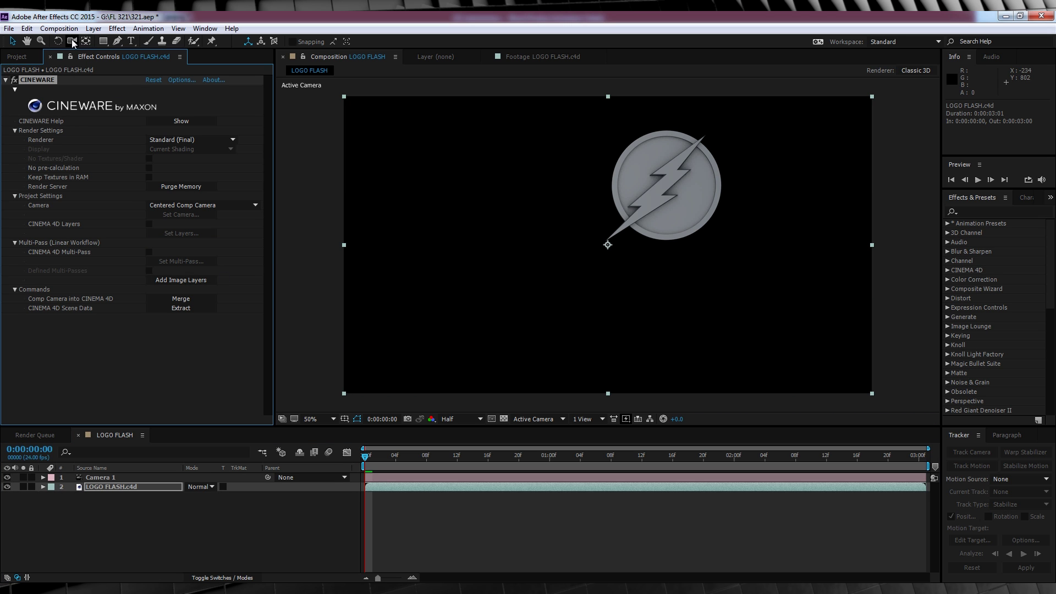
middle_click_drag(609, 220, 584, 226)
left_click_drag(585, 226, 615, 279)
right_click_drag(615, 280, 631, 173)
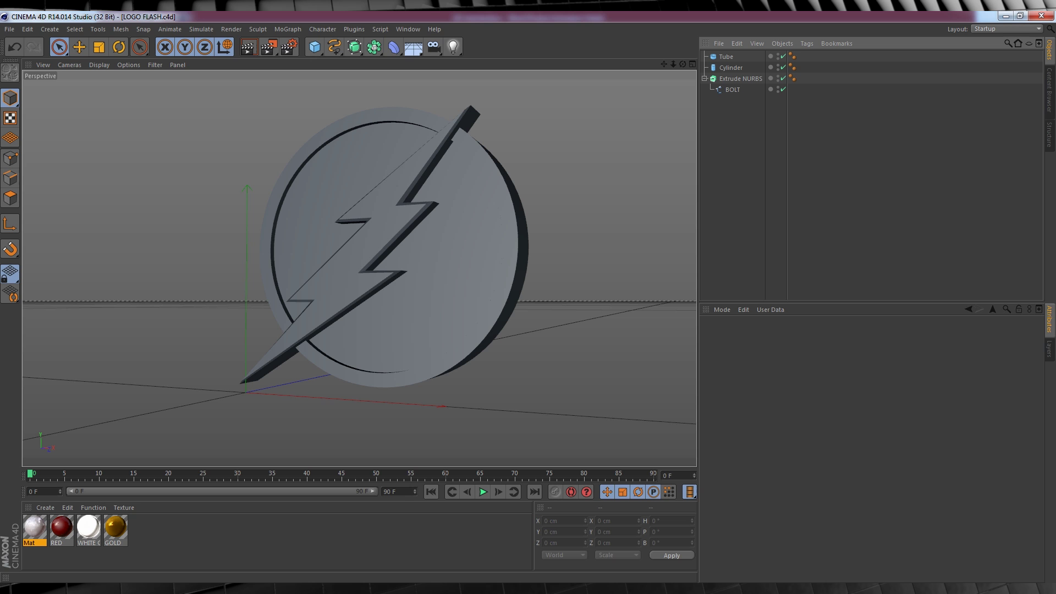
- Apply GOLD to the Extrude NURBS bolt and Tube ring, and WHITE GLOW to the Cylinder disc
left_click(253, 519)
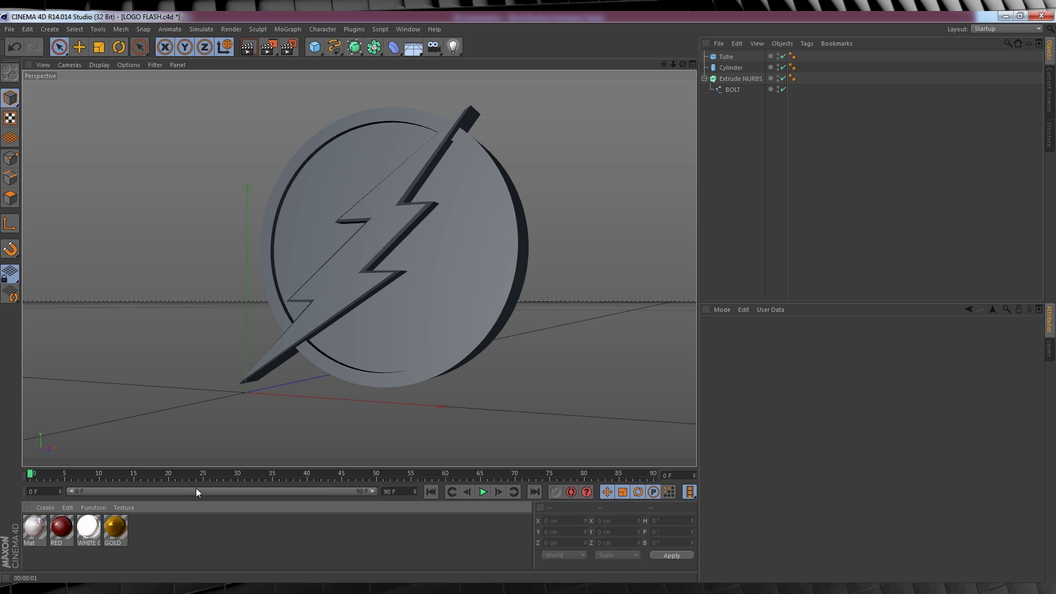
left_click(113, 526)
left_click_drag(113, 526, 332, 282)
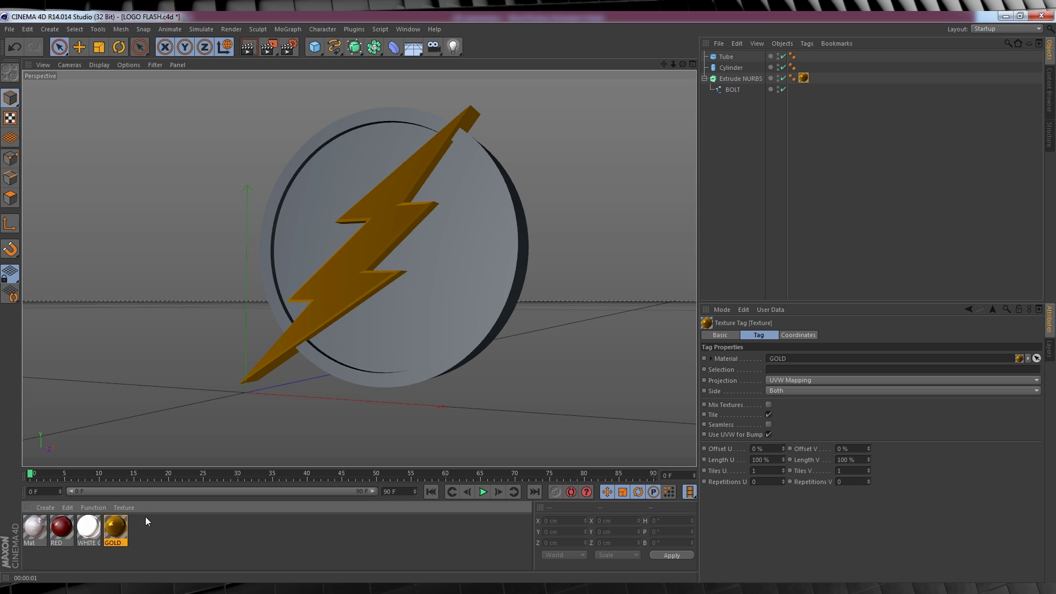
left_click_drag(114, 525, 277, 313)
left_click_drag(117, 489, 305, 242)
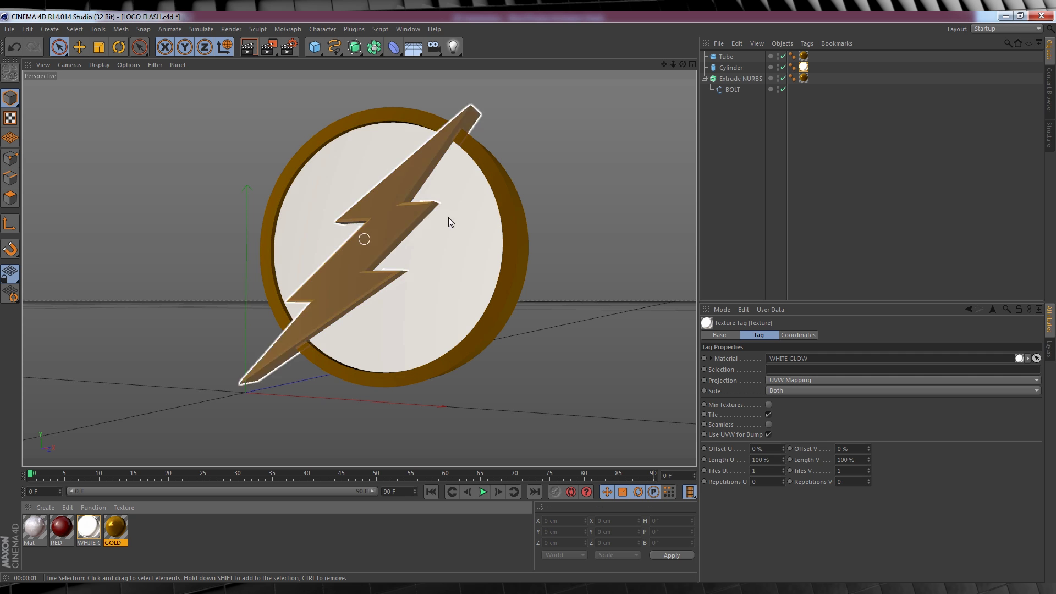
- Add an Object Glow post effect in the render settings and render the view to preview it
left_click(255, 49)
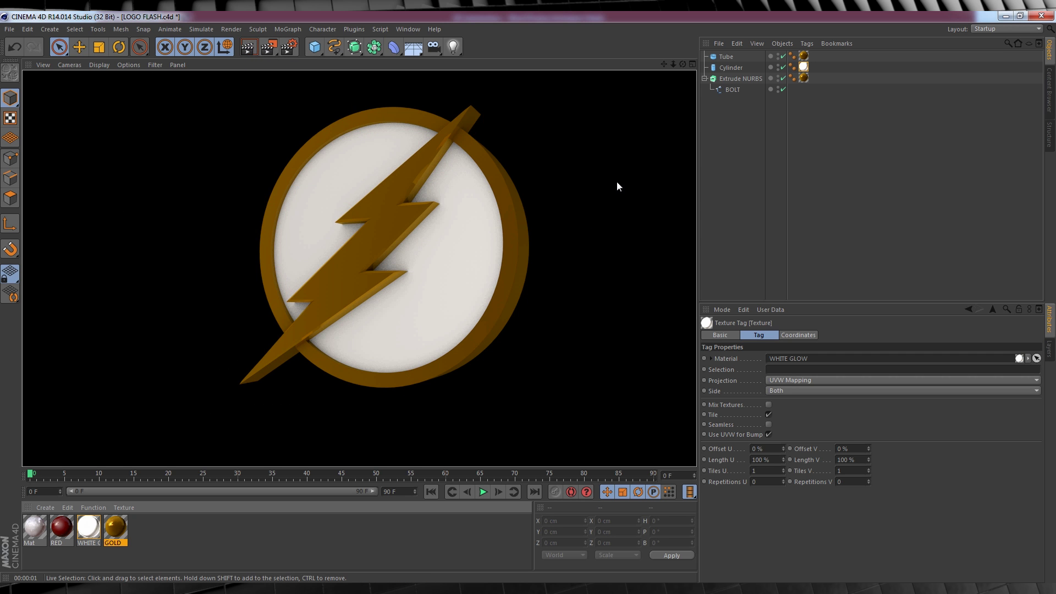
left_click(290, 48)
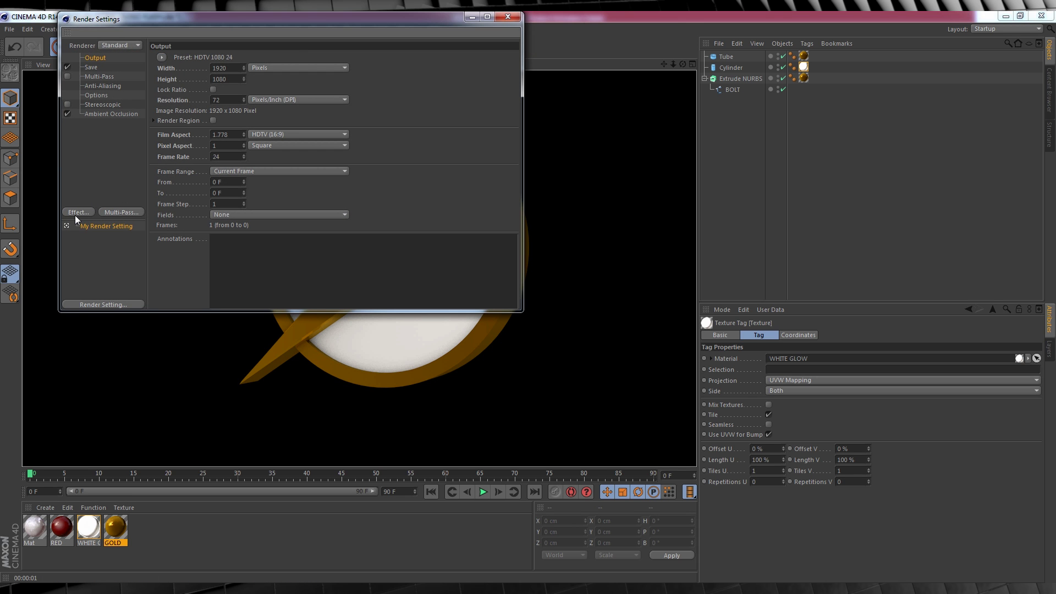
left_click(75, 213)
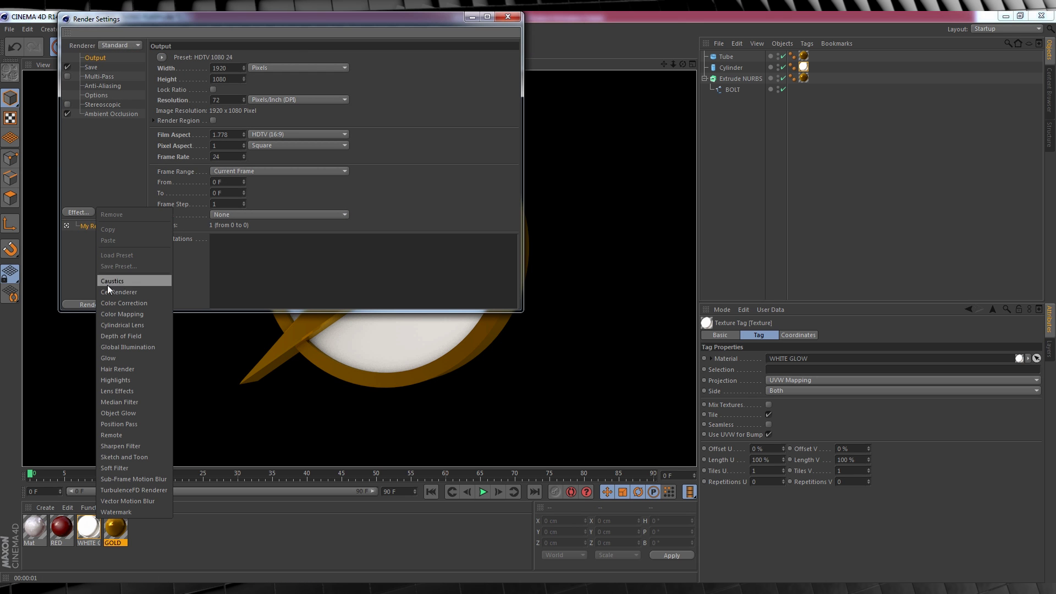
left_click(118, 412)
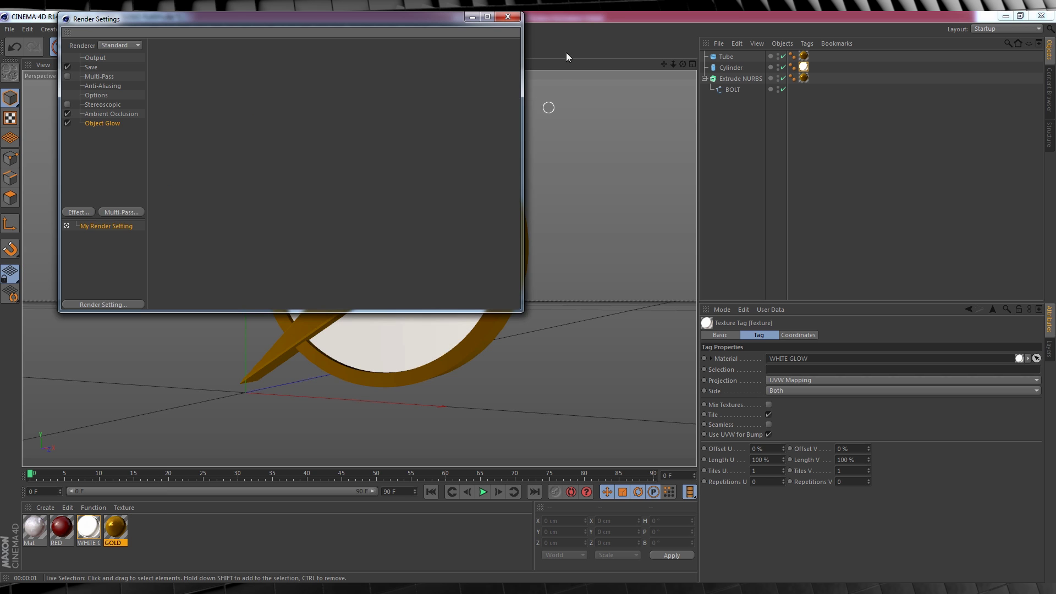
left_click(507, 17)
left_click(246, 48)
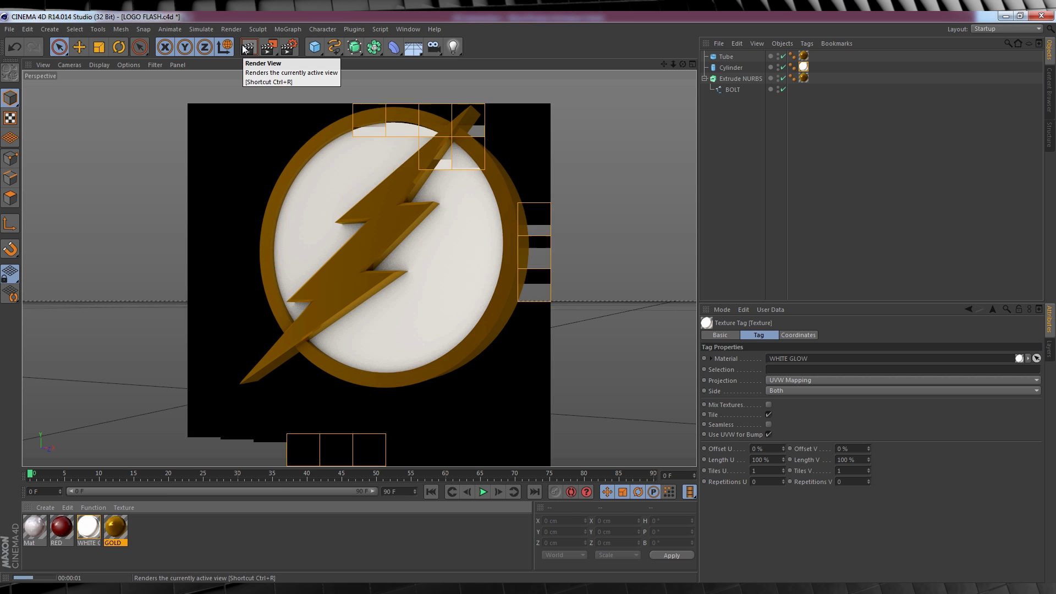
left_click(88, 526)
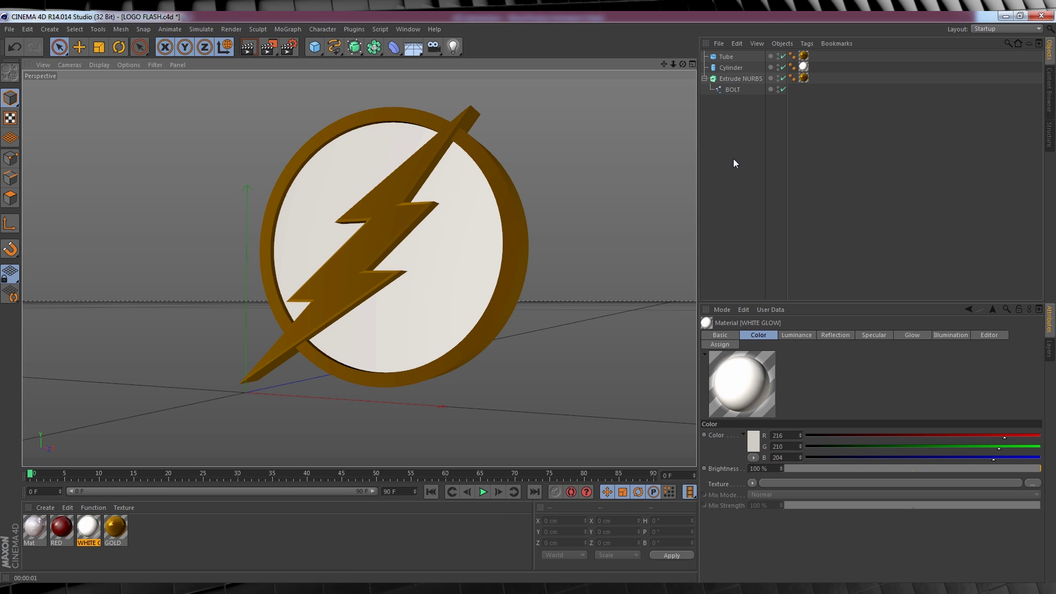
- Add a light and position it above, left of and in front of the logo
left_click(453, 48)
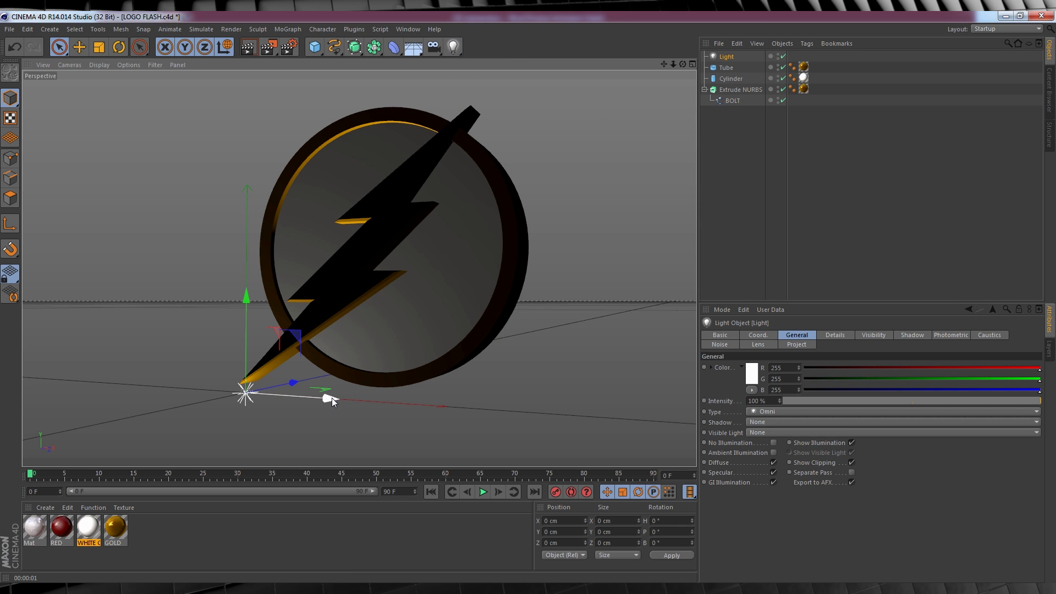
left_click_drag(331, 397, 202, 388)
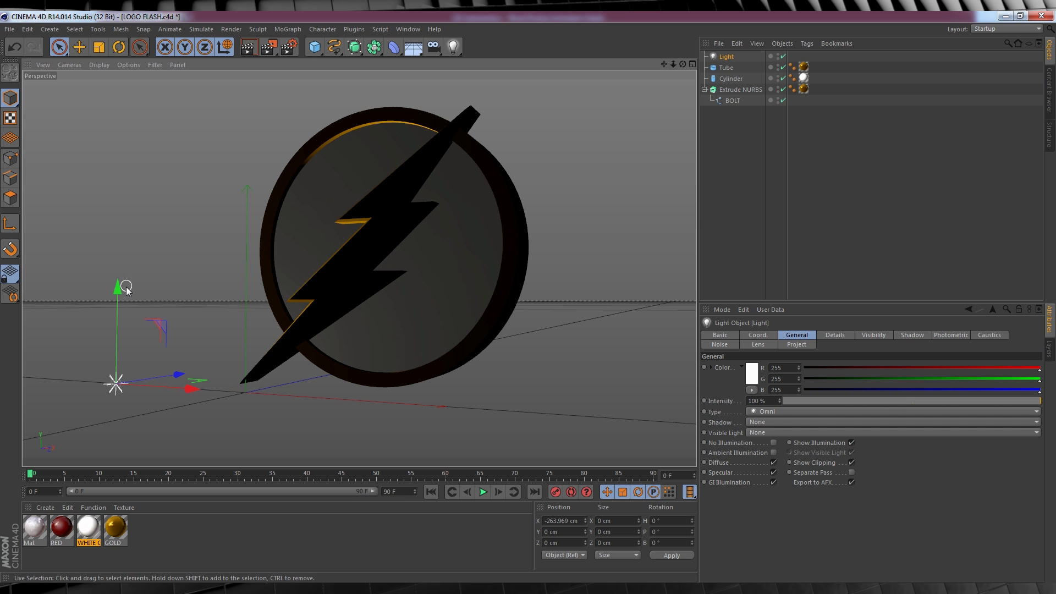
left_click_drag(120, 279, 120, 44)
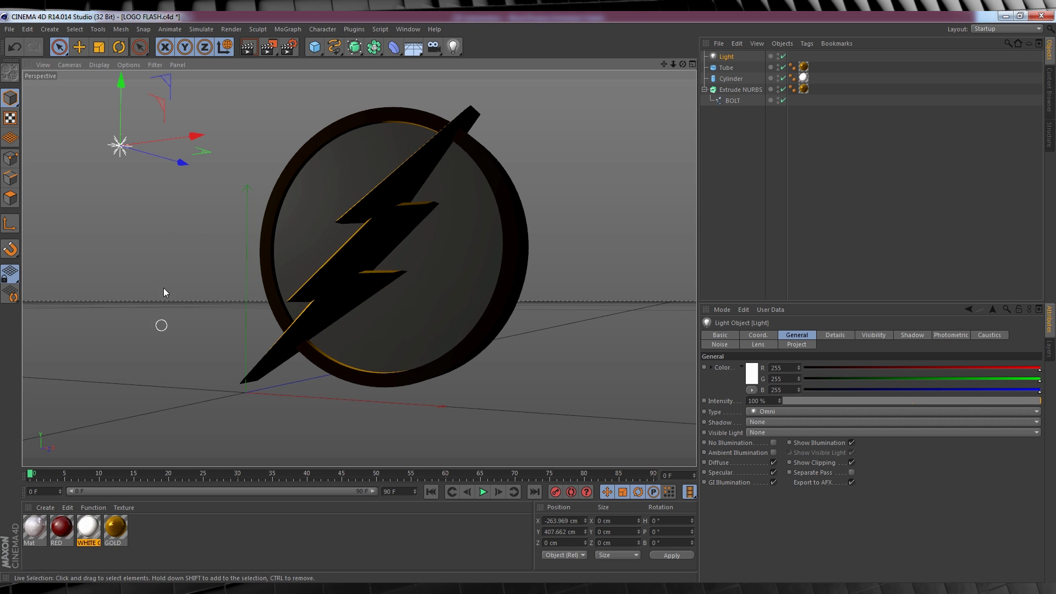
left_click_drag(184, 166, 149, 157)
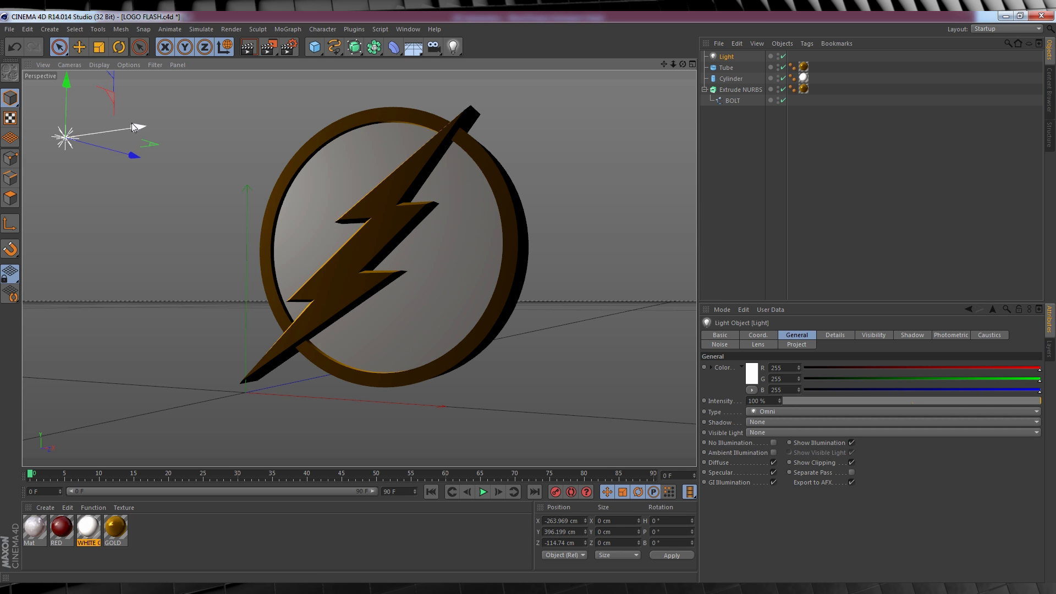
left_click_drag(138, 121, 199, 117)
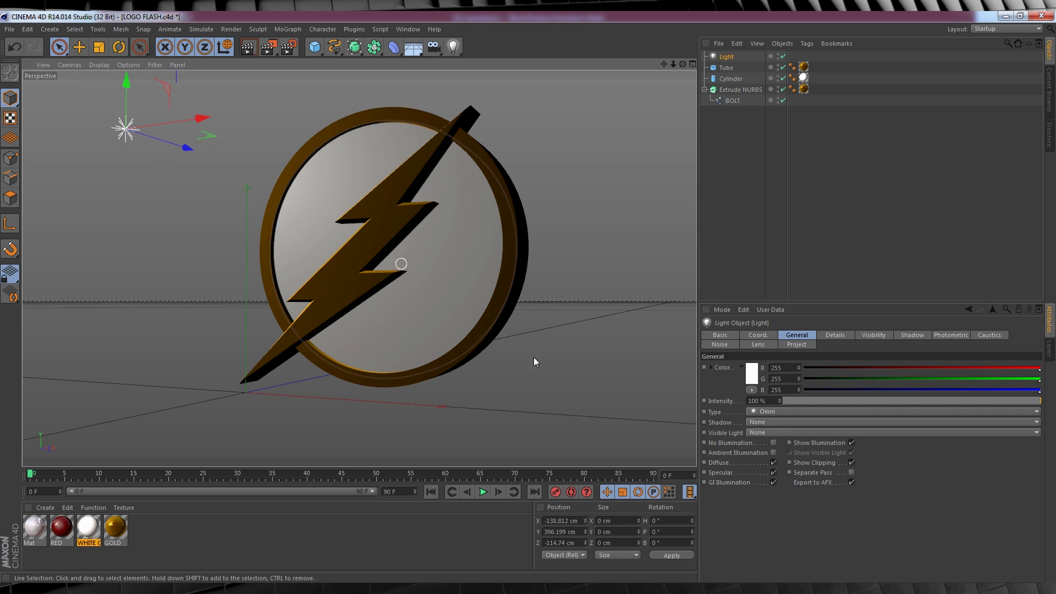
- Set the light's shadow to Shadow Maps (Soft) and test-render the lit logo
left_click(809, 421)
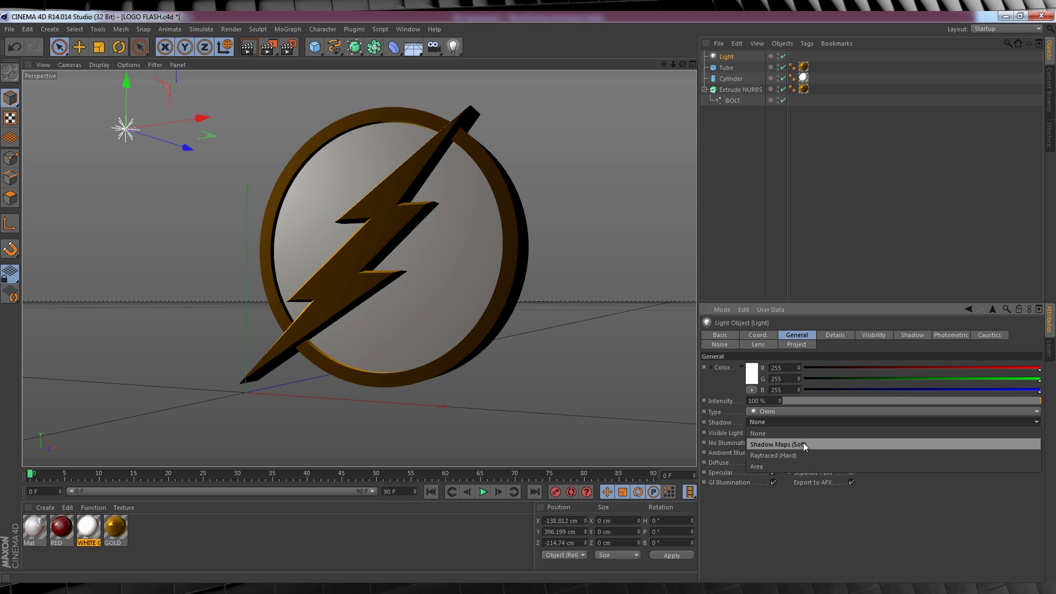
left_click(804, 443)
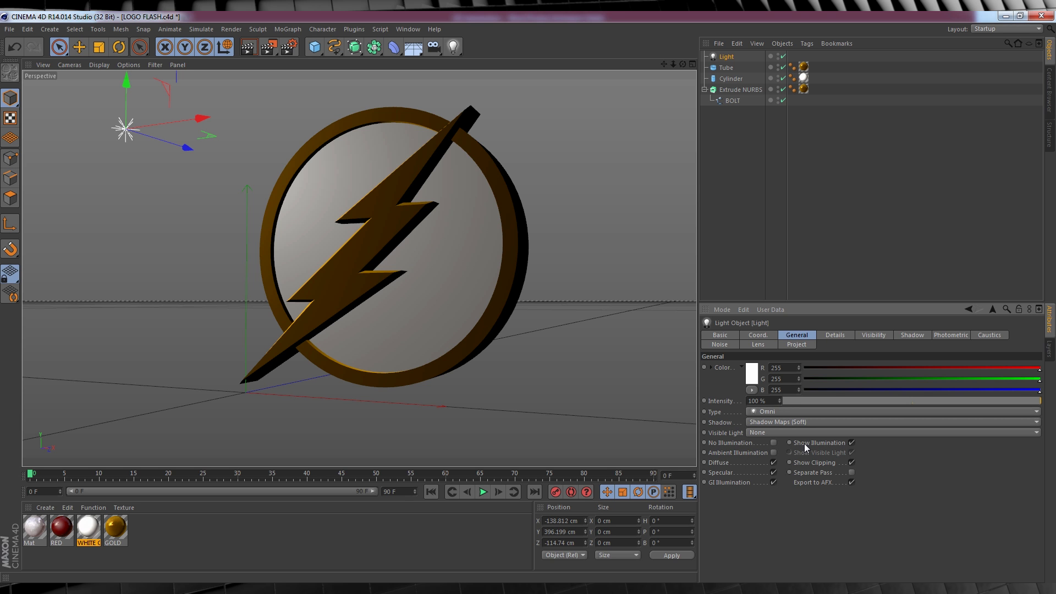
left_click(249, 49)
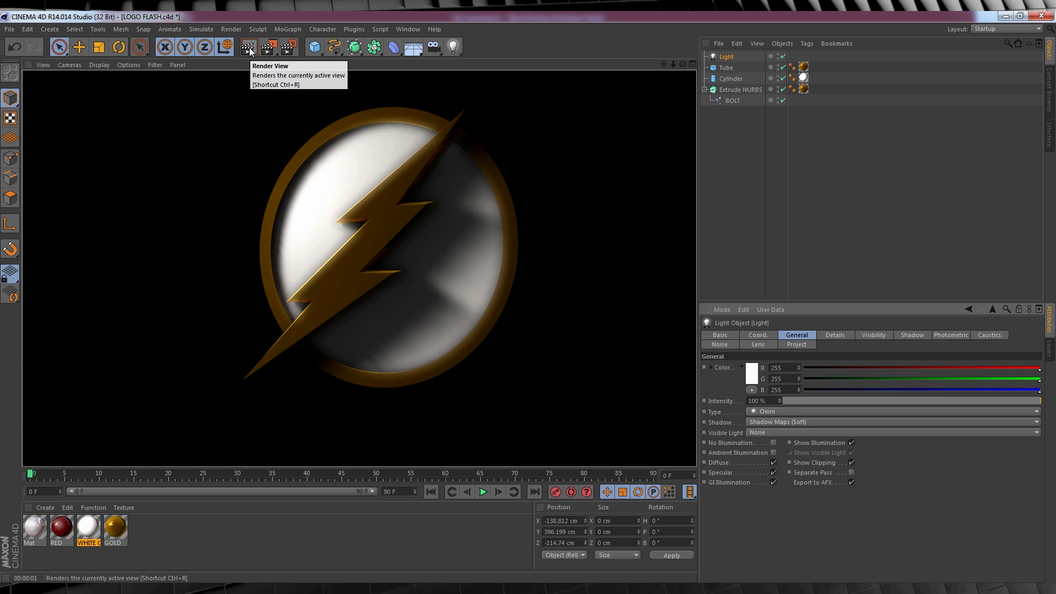
- Add a second light, Light.1, and place it beneath the logo
left_click(713, 193)
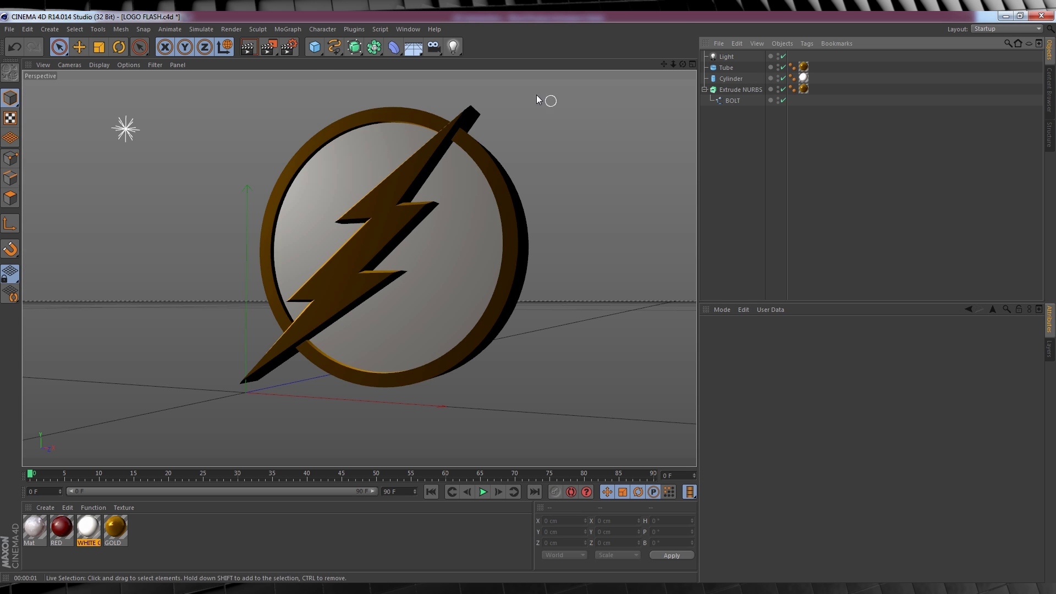
left_click(452, 47)
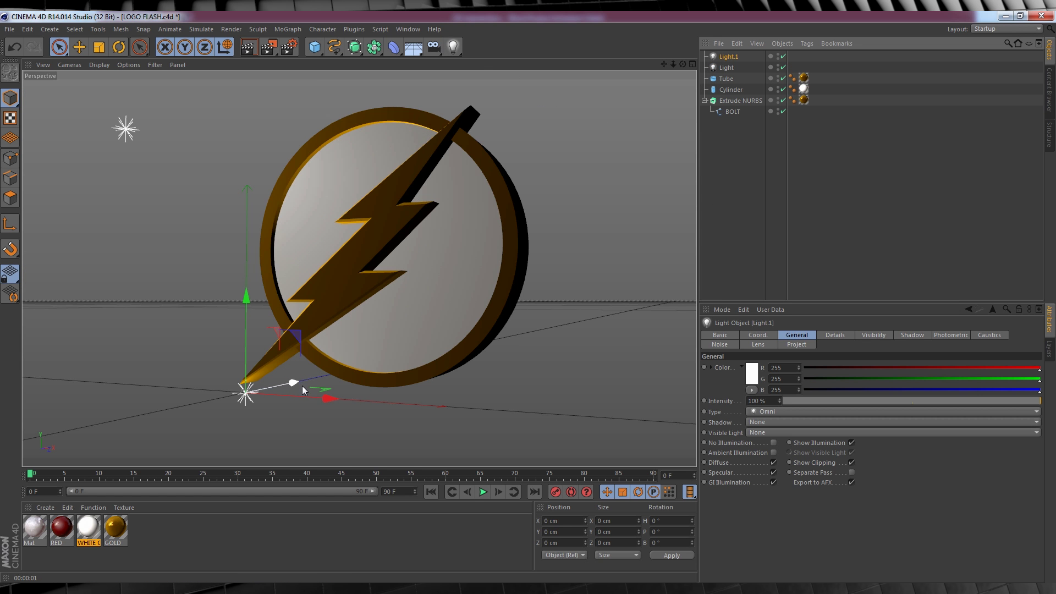
mouse_move(295, 385)
left_mouse_down()
mouse_move(251, 385)
mouse_move(281, 379)
left_mouse_up()
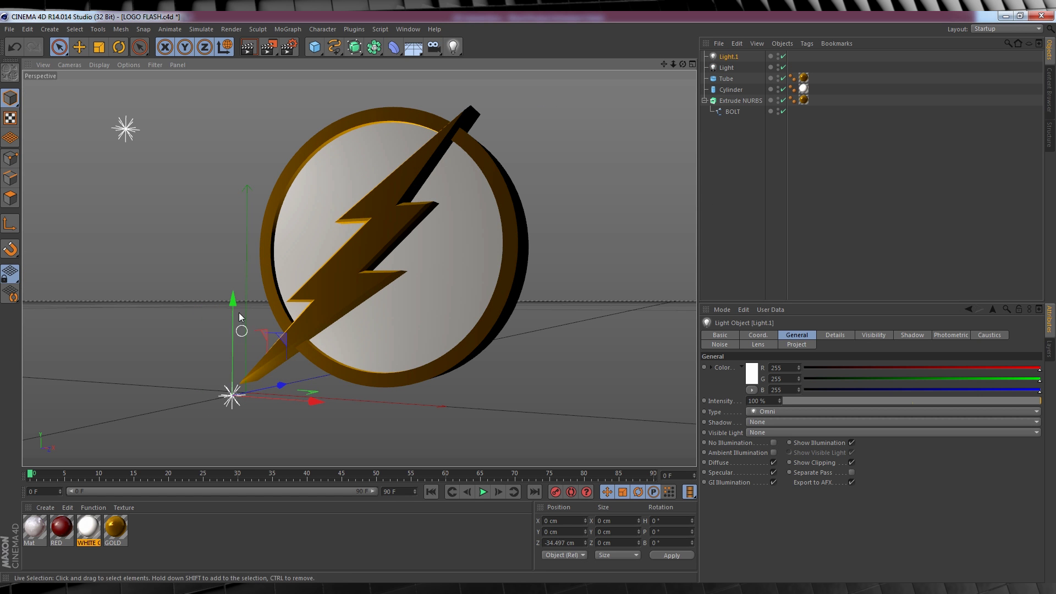
left_click_drag(234, 298, 230, 364)
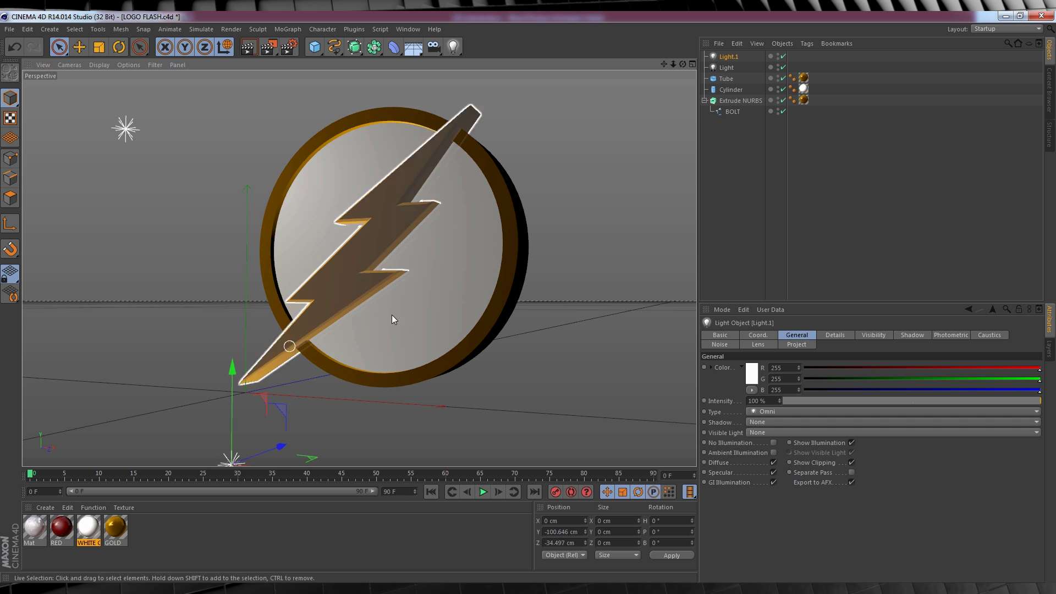
- Add a third light, Light.2, to the right of and above the logo, then test-render
left_click(453, 48)
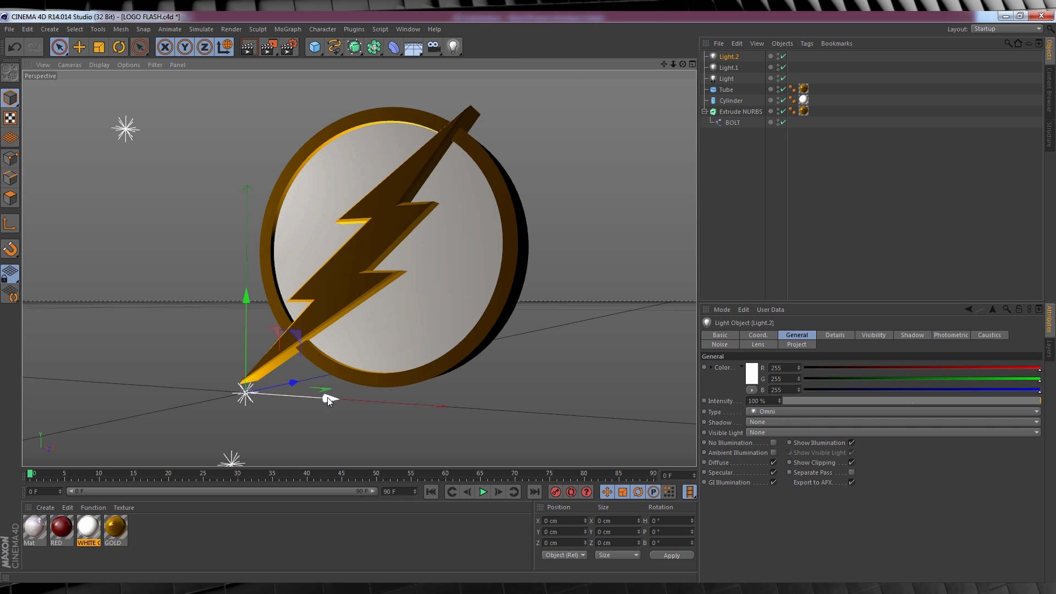
left_click_drag(328, 397, 695, 437)
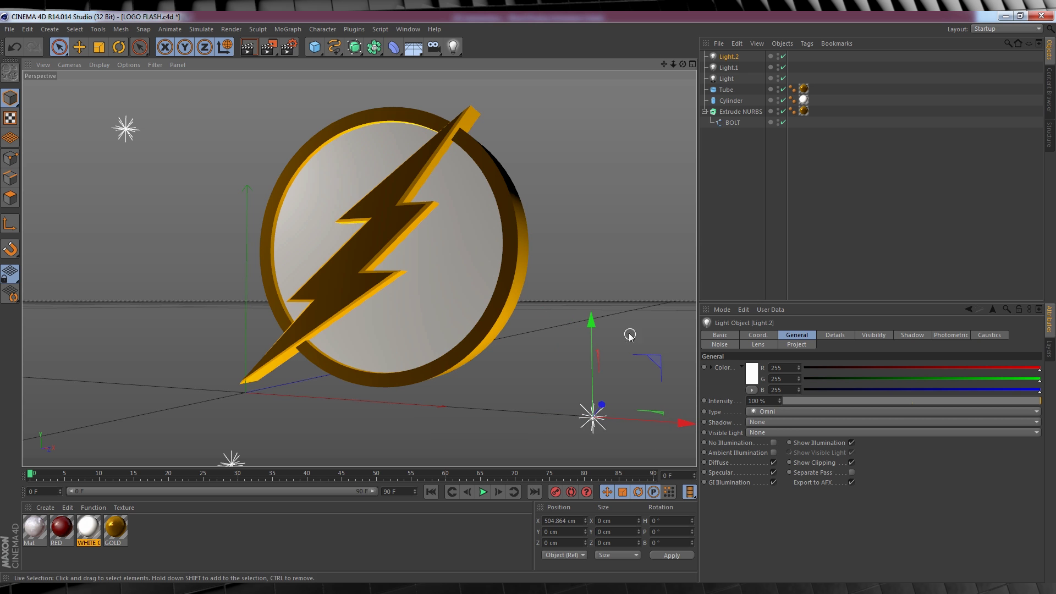
left_click_drag(584, 319, 573, 145)
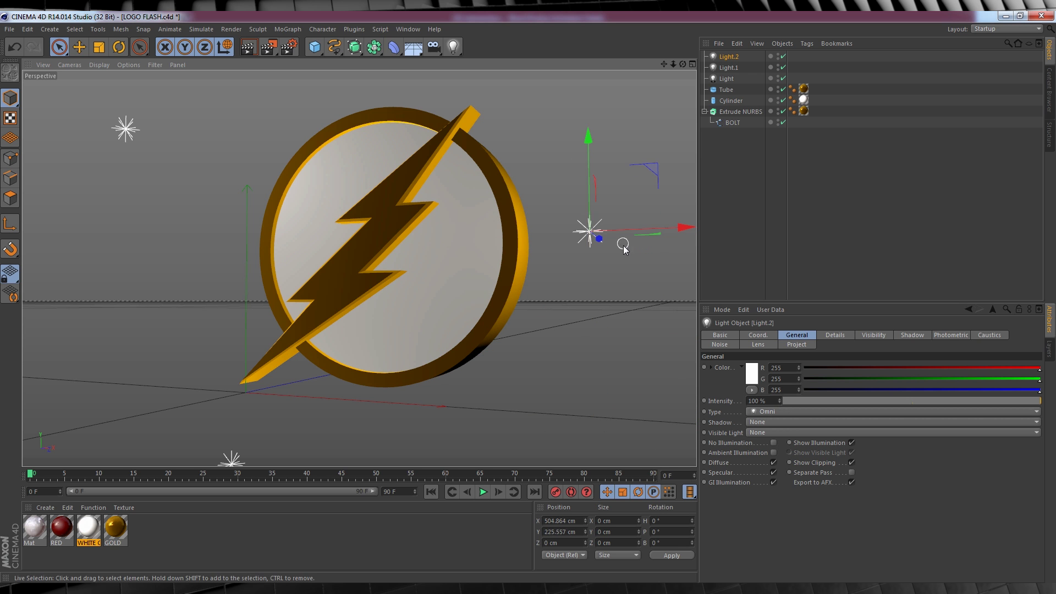
left_click_drag(625, 247, 637, 256)
left_click(248, 48)
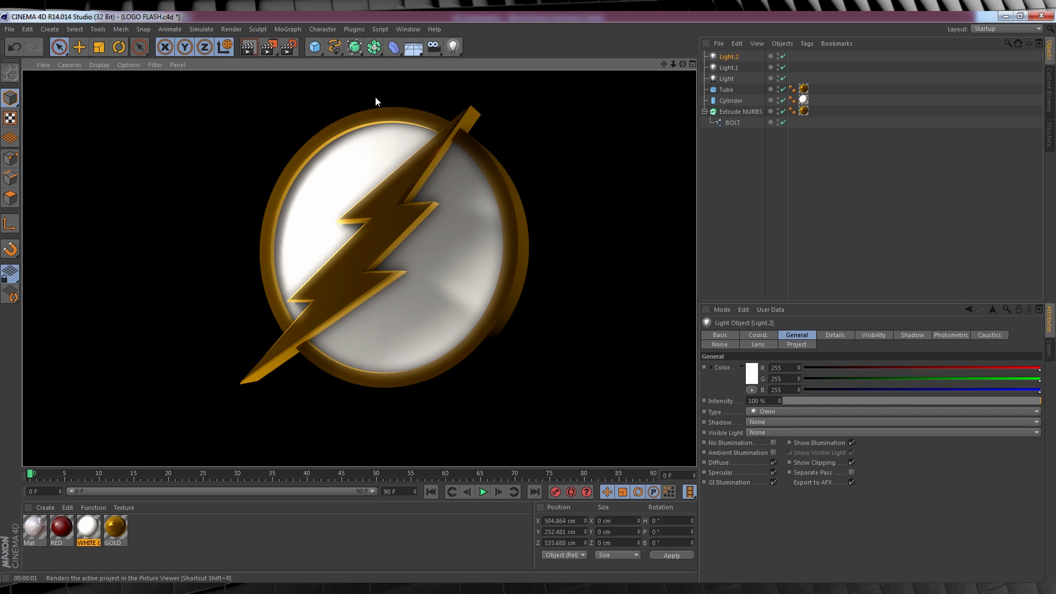
- Nudge the lower light and bring the right-hand light closer, then re-render the lighting
left_click(232, 459)
left_click_drag(276, 449, 303, 440)
left_click(620, 289)
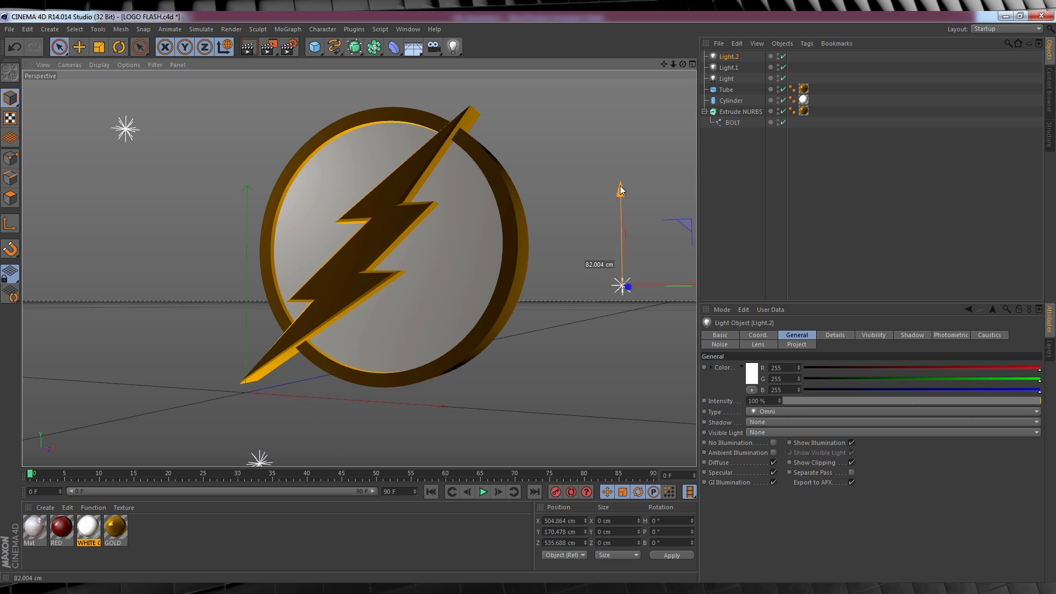
left_click_drag(626, 290, 620, 293)
left_click(248, 47)
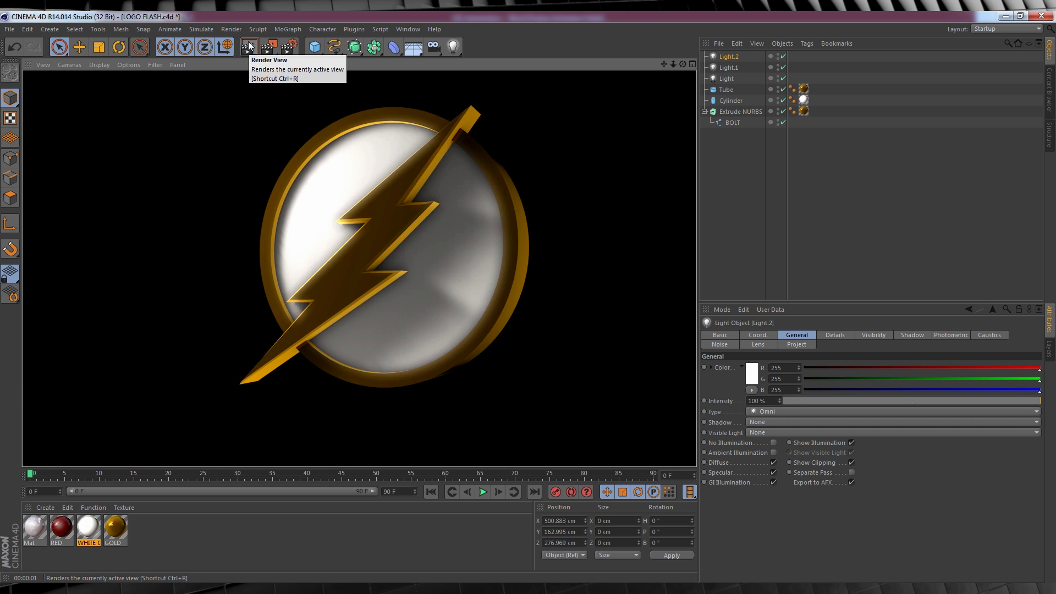
- Add a Sky environment object to the scene
left_click(420, 451)
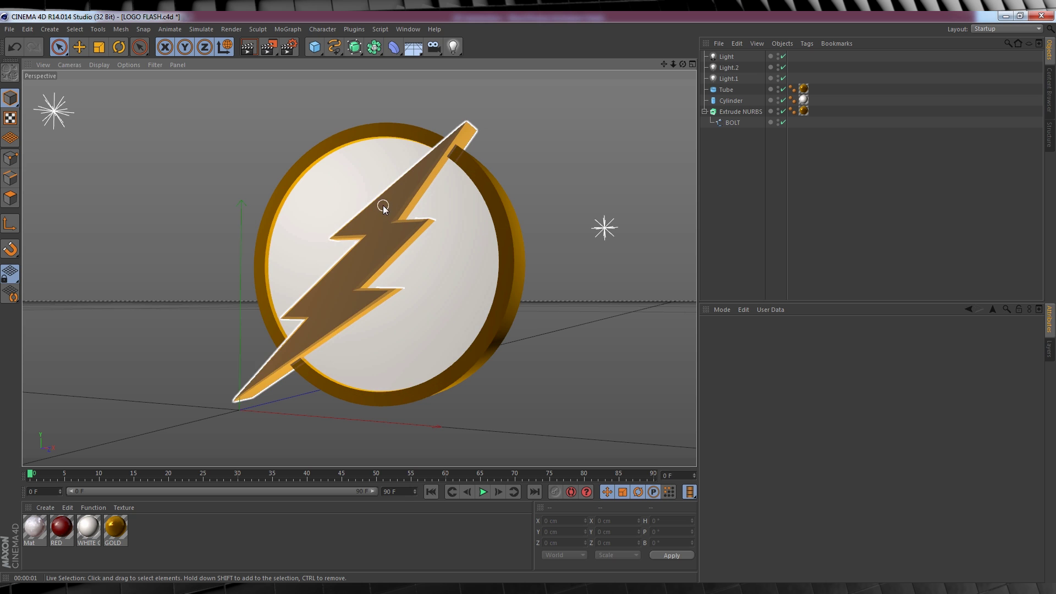
left_click(419, 53)
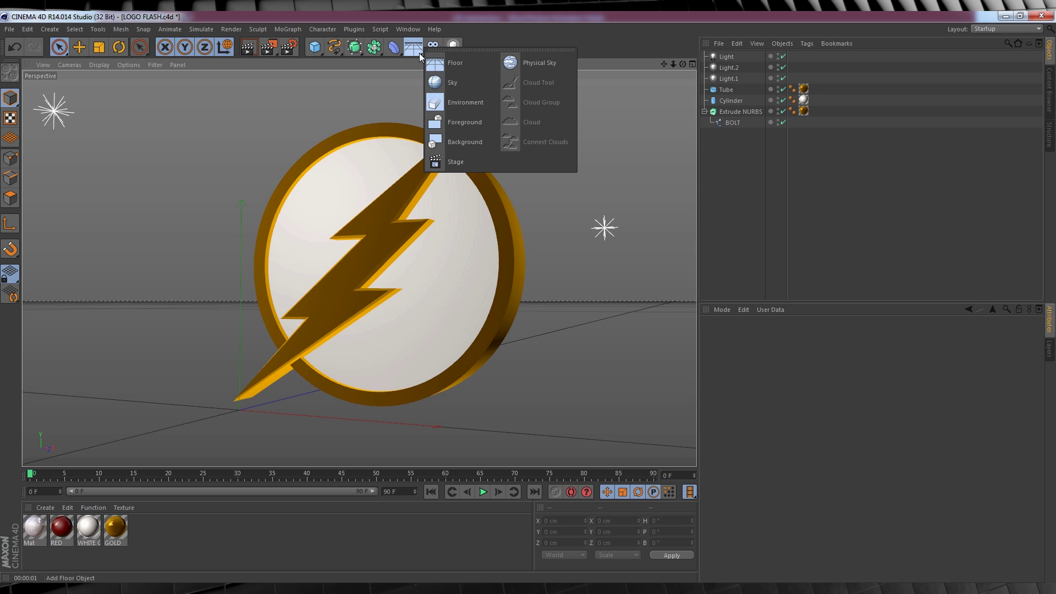
left_click(454, 84)
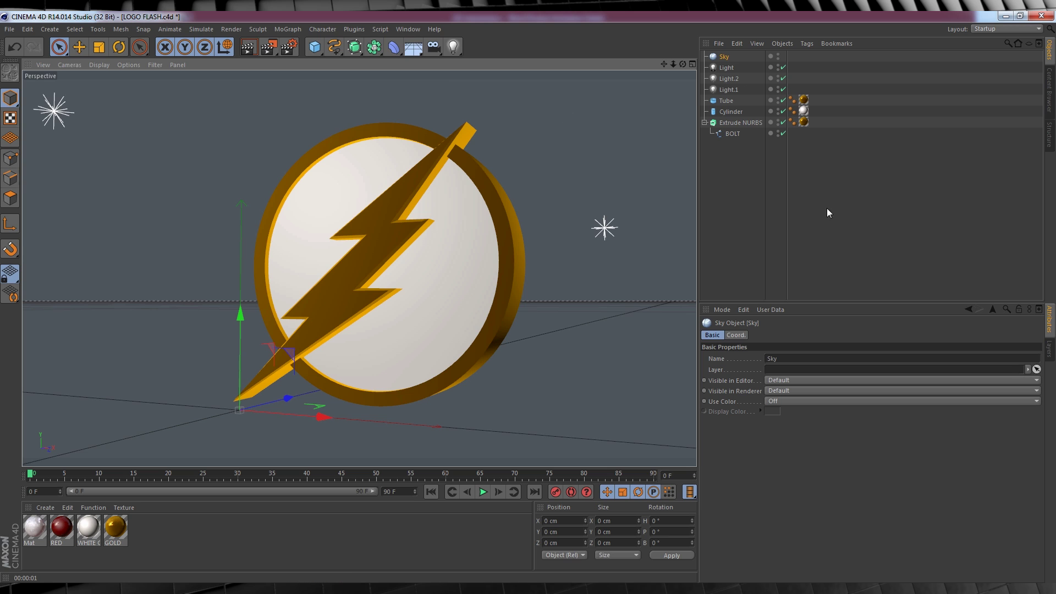
left_click(167, 529)
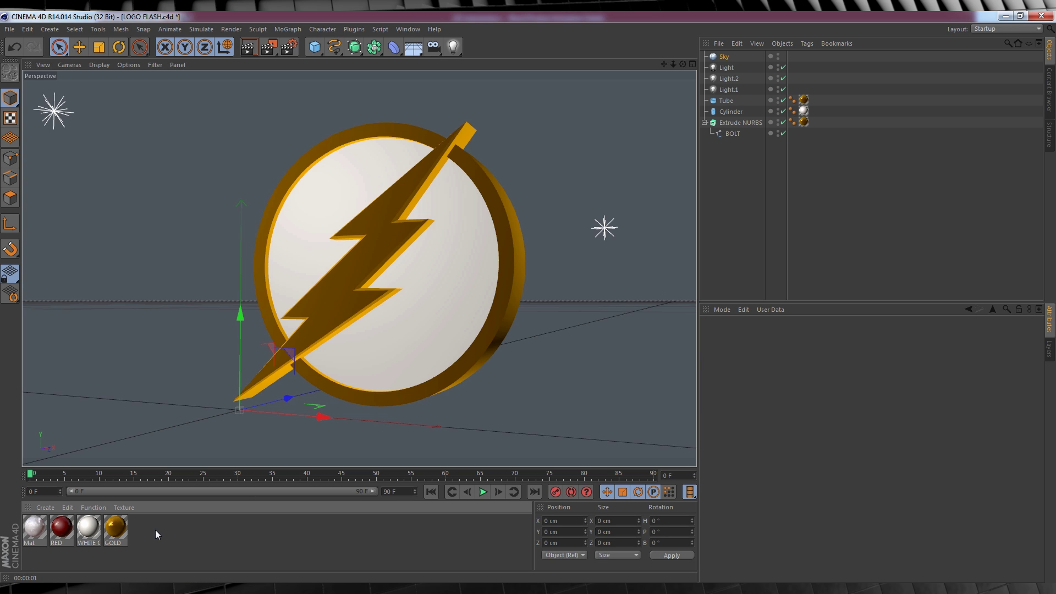
- Create Mat.1 with Luminance enabled, hdri 1.jpg as its texture and 5 % blur offset
double_click(155, 529)
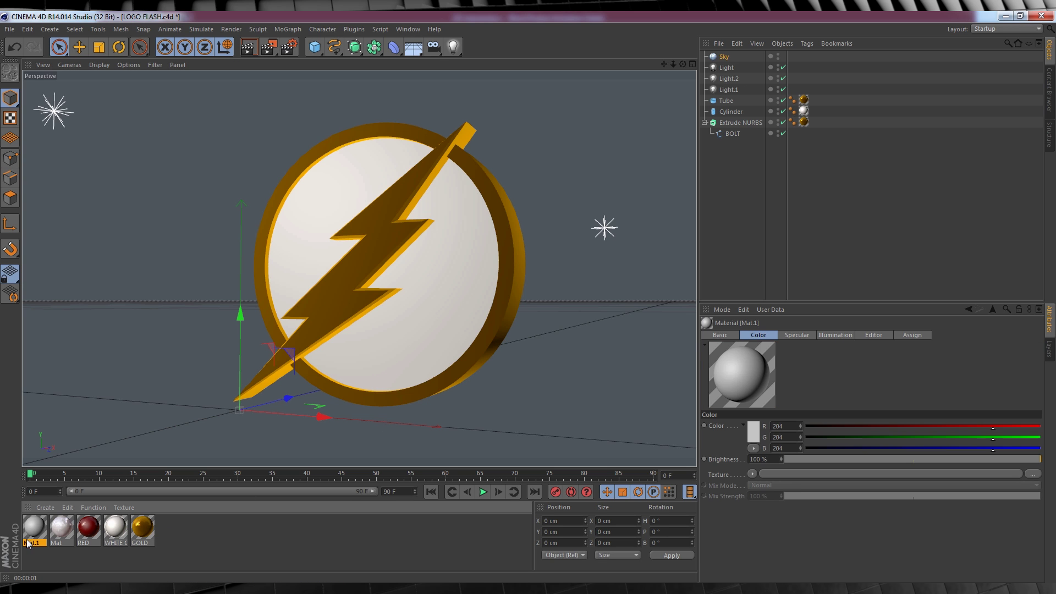
double_click(34, 525)
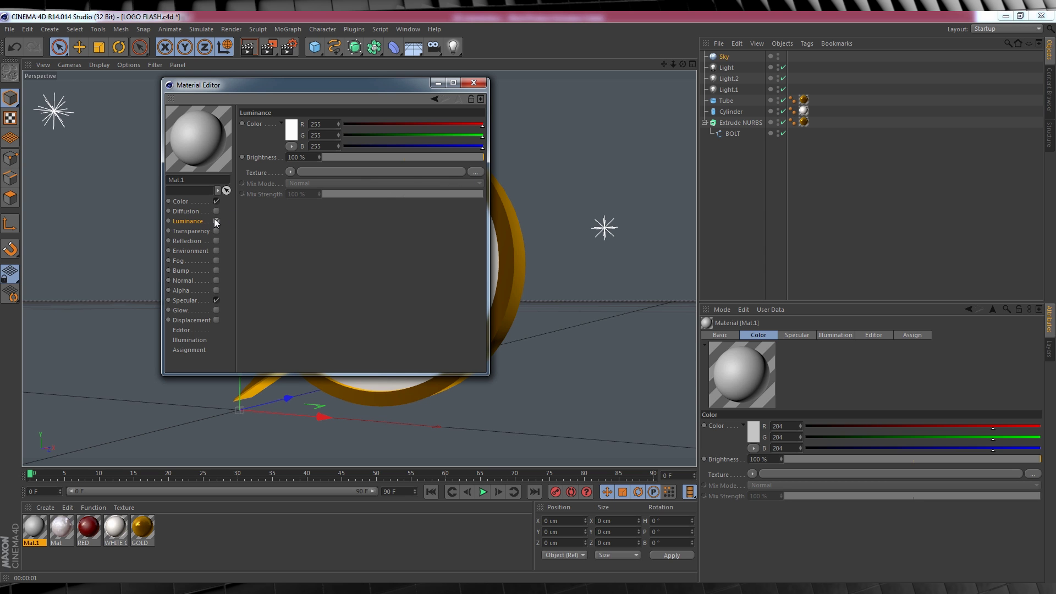
left_click(216, 221)
left_click(476, 171)
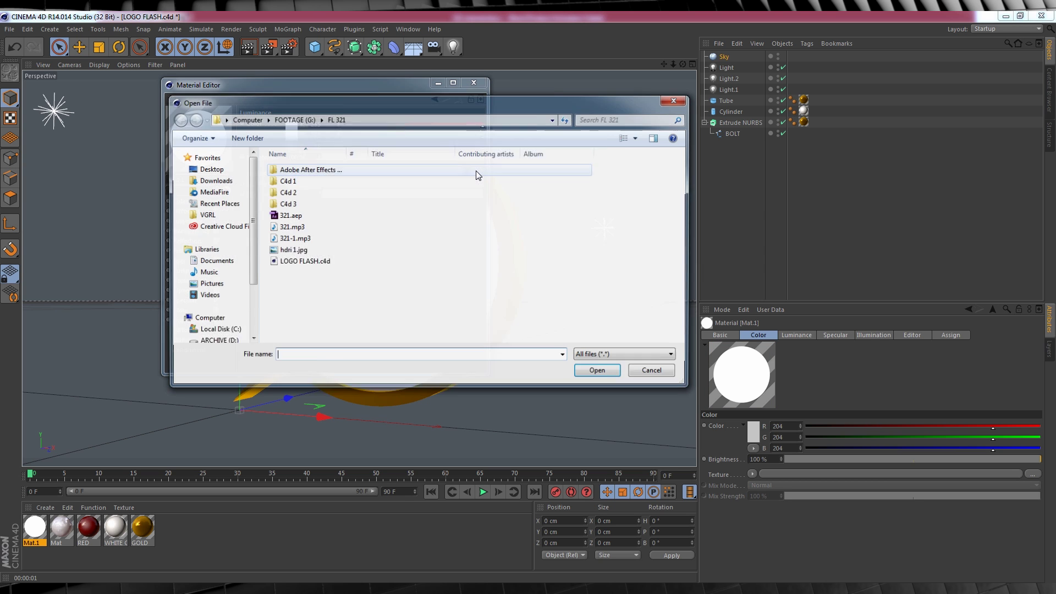
double_click(294, 252)
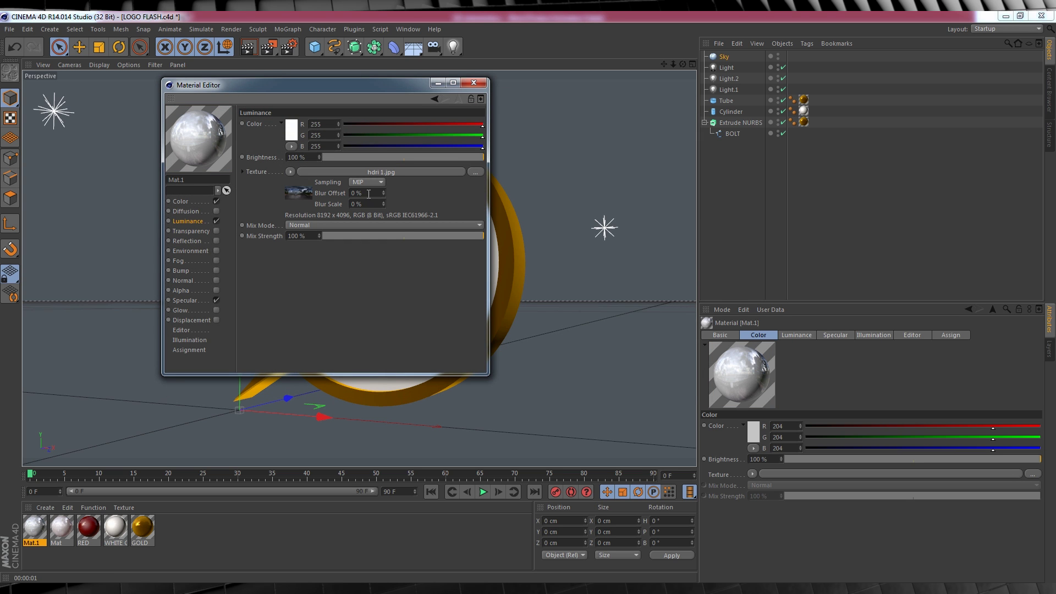
type("5")
key("Return")
- Drag Mat.1 onto the Sky object and render the view to see the HDRI reflections
left_click(473, 83)
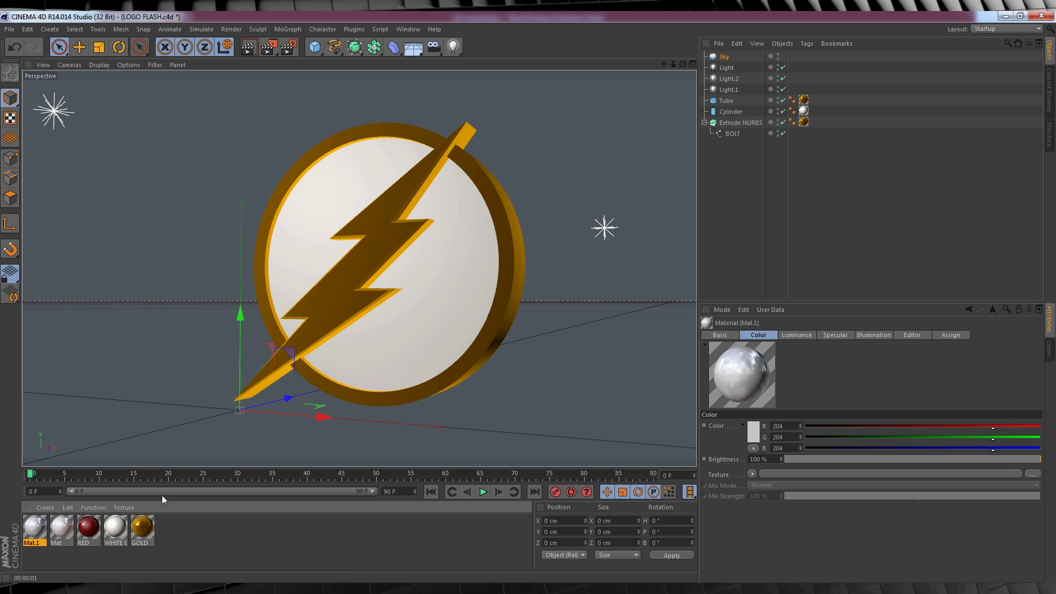
left_click_drag(673, 115, 725, 57)
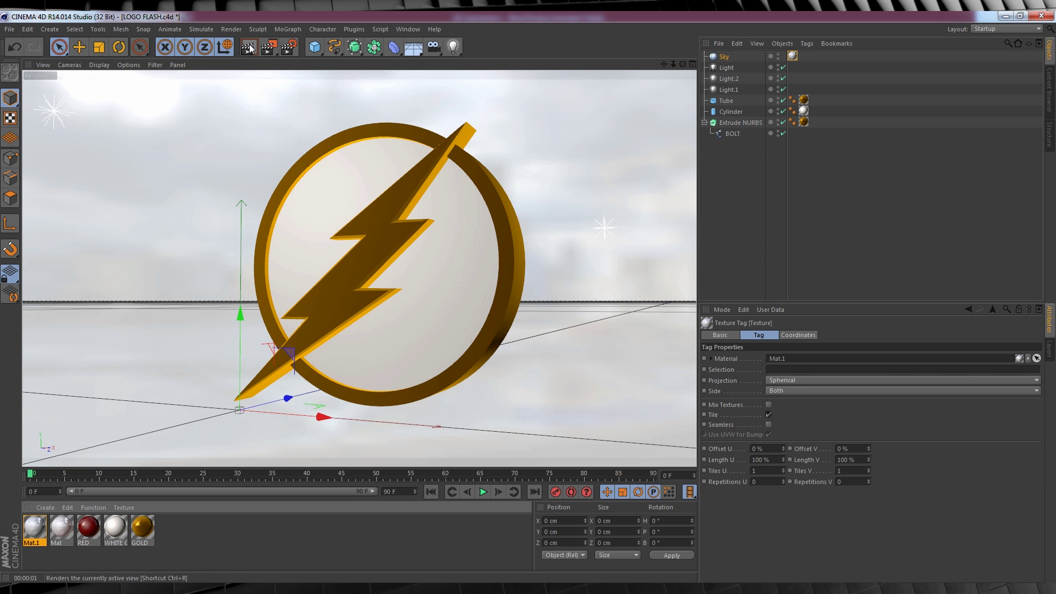
left_click(248, 47)
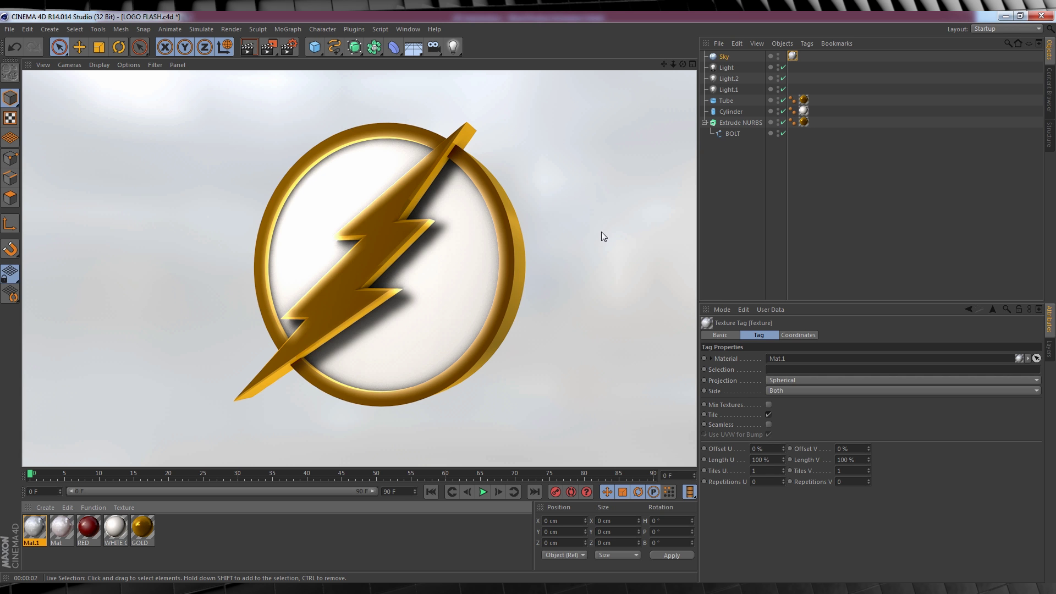
- Give the Sky a Compositing tag with Compositing Background on and Seen by Camera off
left_click(819, 184)
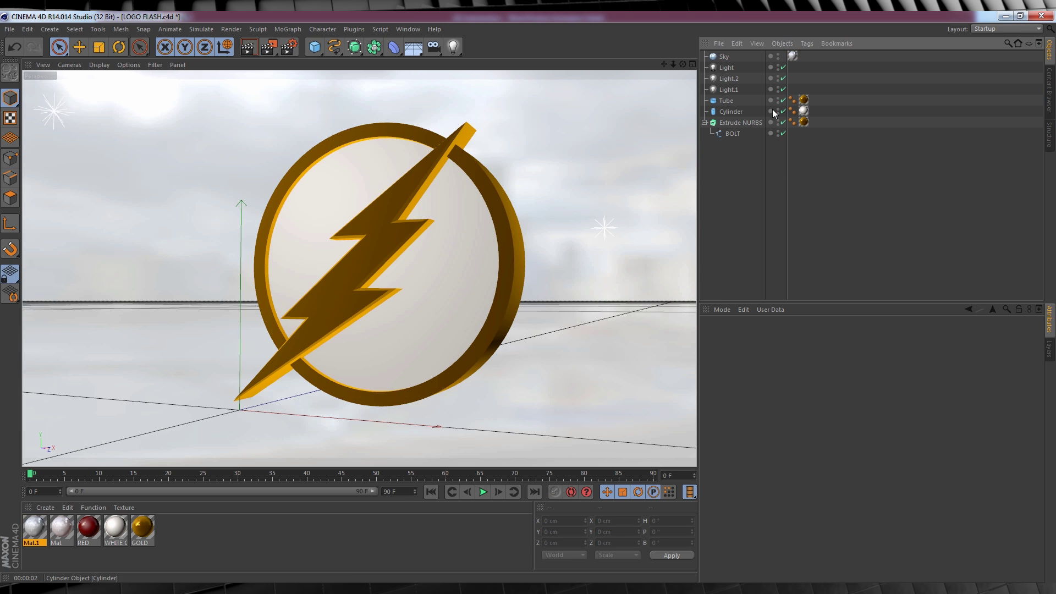
left_click(724, 57)
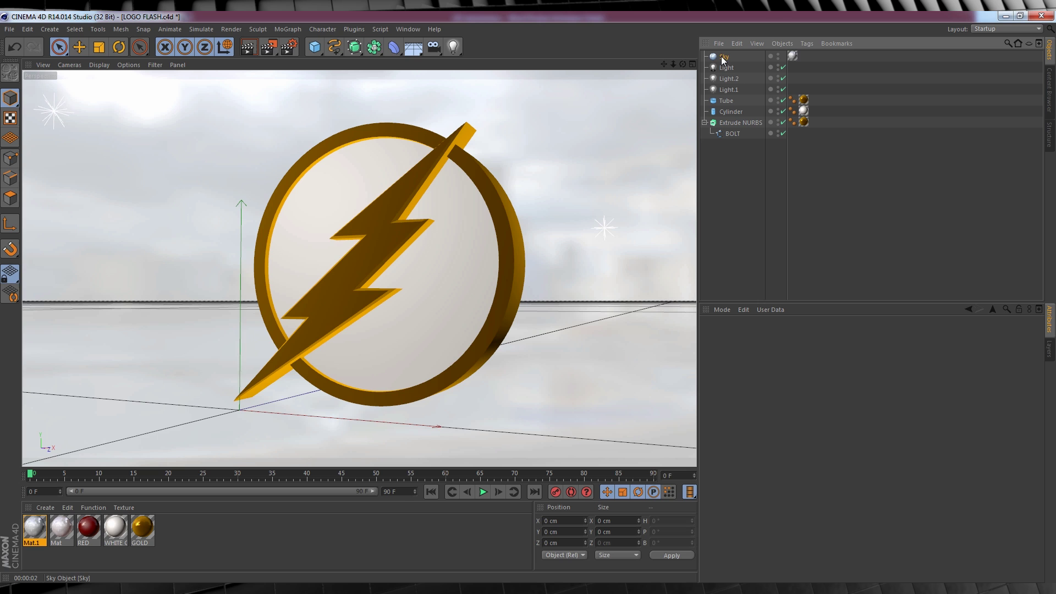
left_click(805, 43)
mouse_move(817, 60)
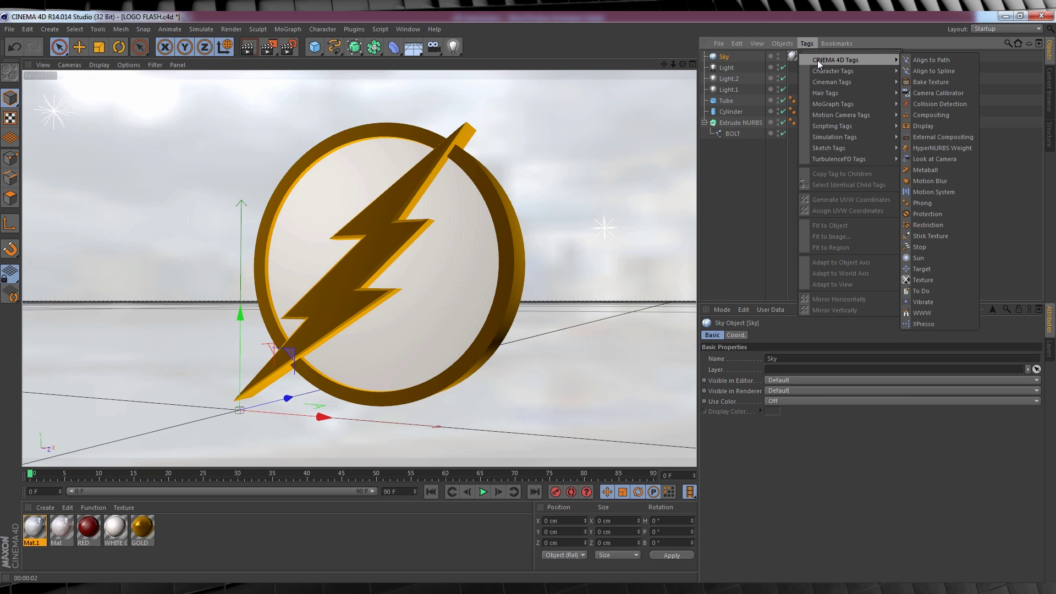
left_click(935, 114)
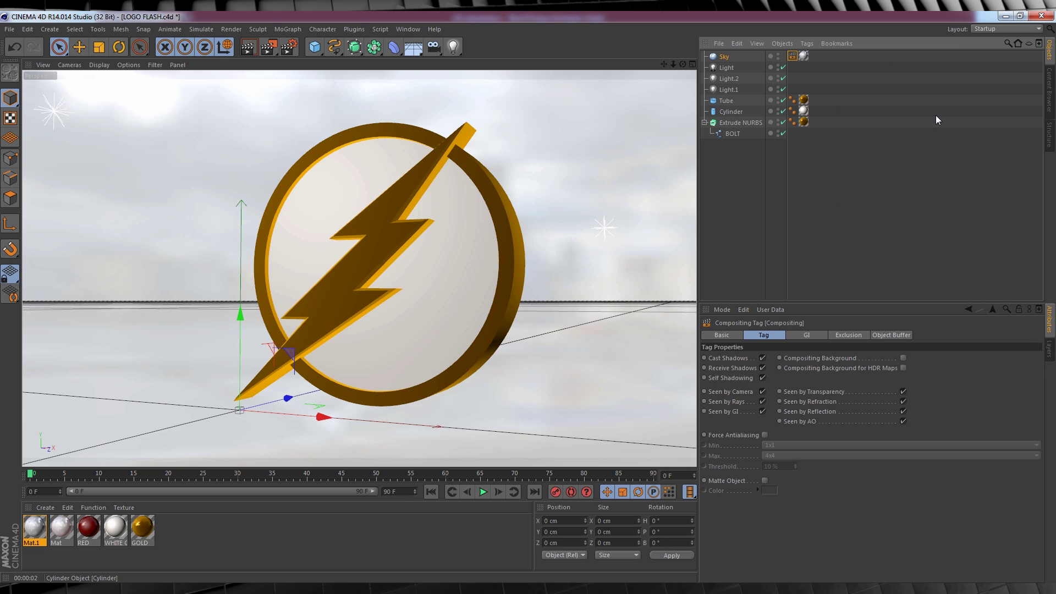
left_click(903, 358)
left_click(762, 391)
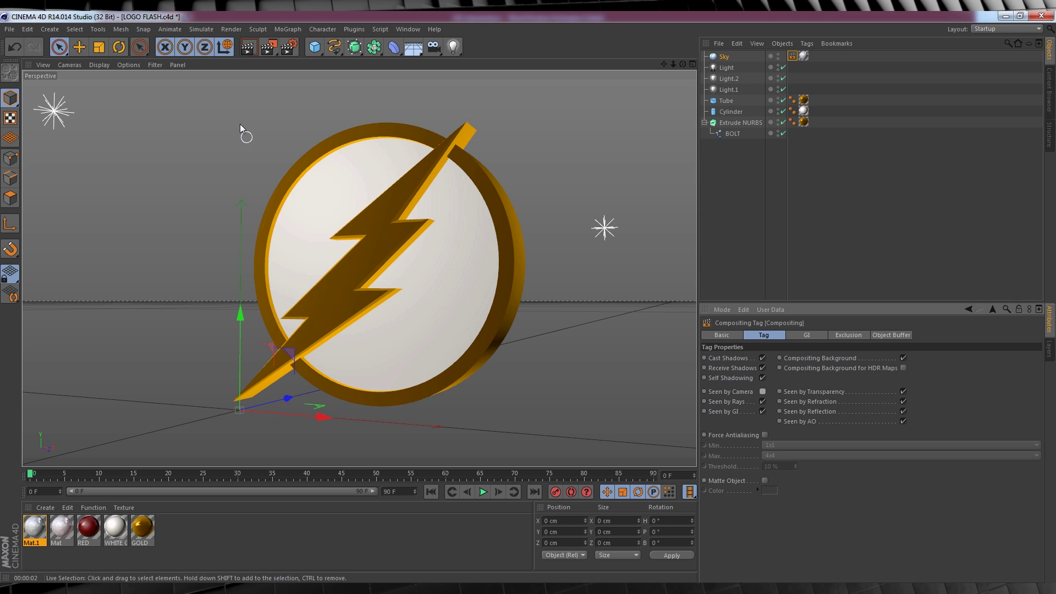
- Render the view to confirm the black background and save LOGO FLASH.c4d
left_click(247, 48)
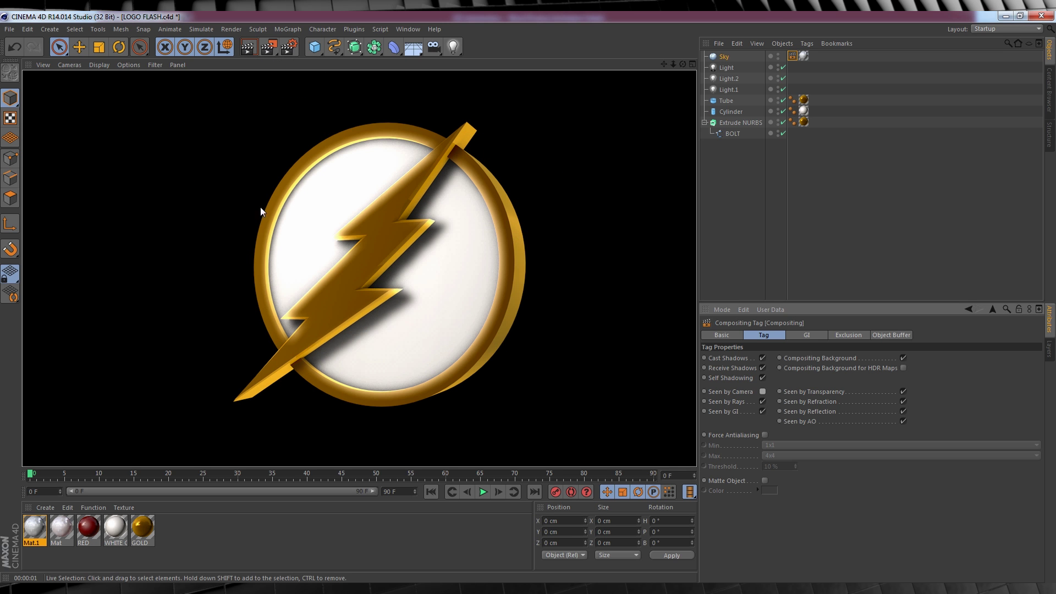
left_click(9, 29)
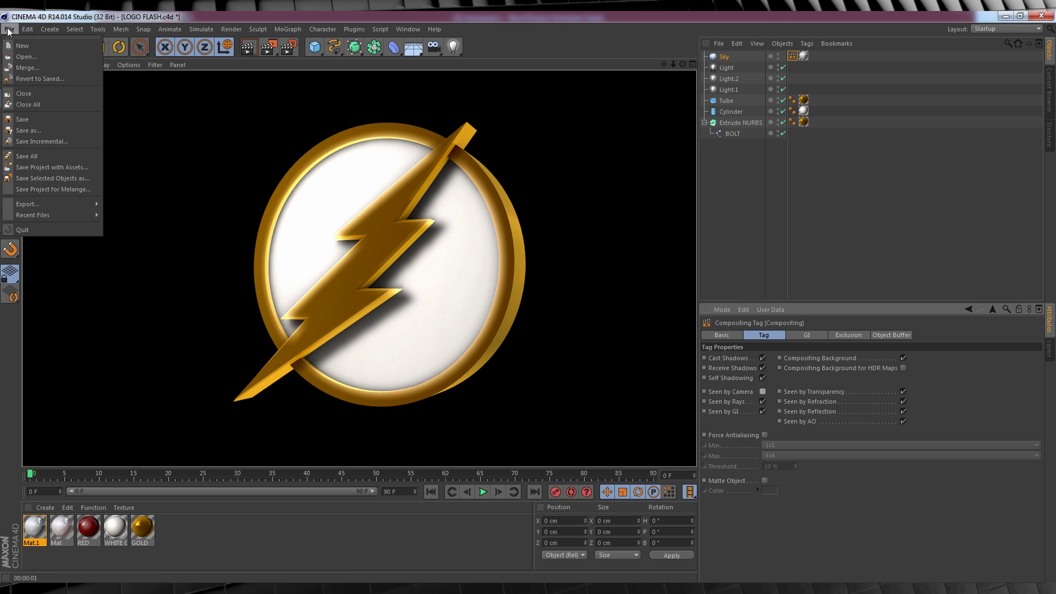
left_click(16, 120)
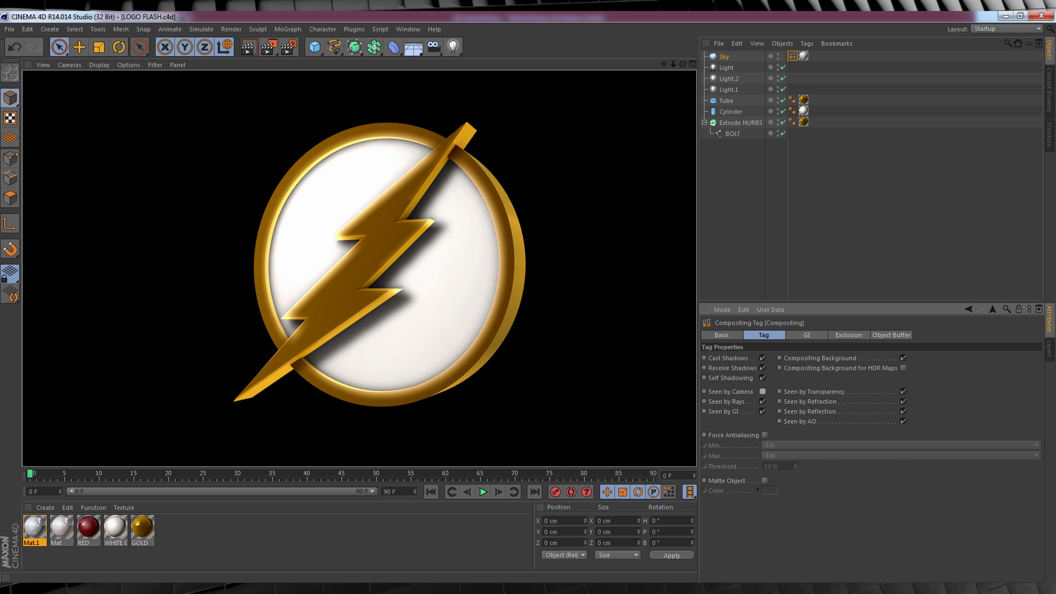
- In After Effects, set a Position keyframe on Camera 1 at 0 seconds
key("alt+Tab")
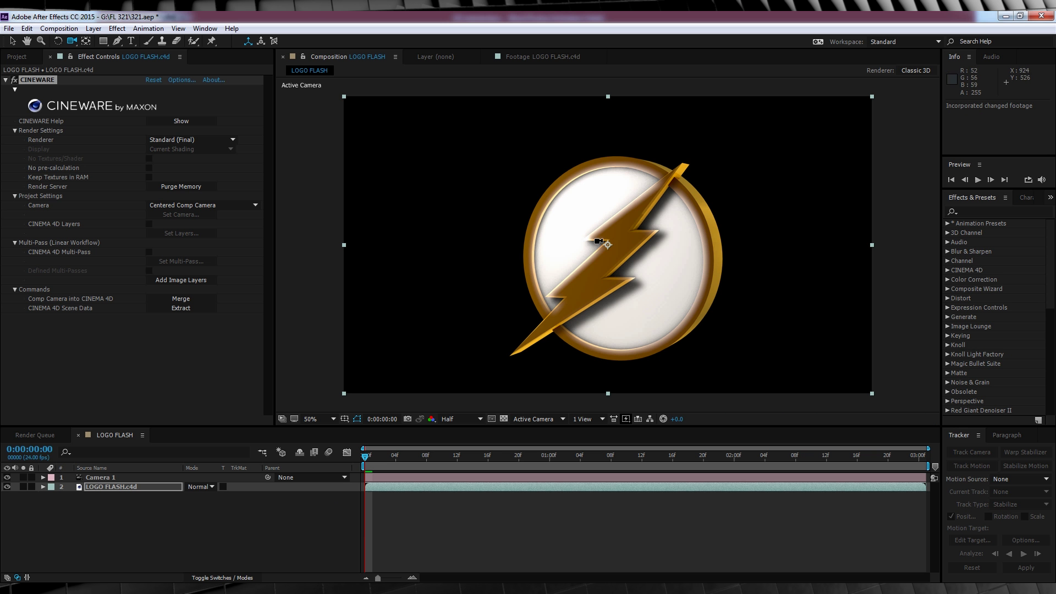
left_click_drag(563, 308, 550, 306)
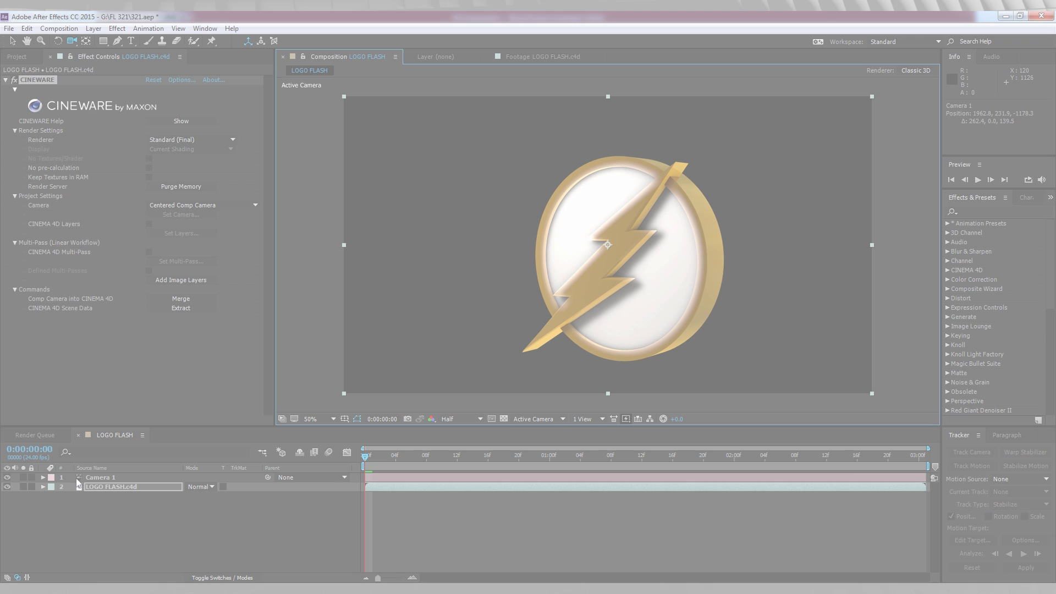
left_click(93, 478)
key("p")
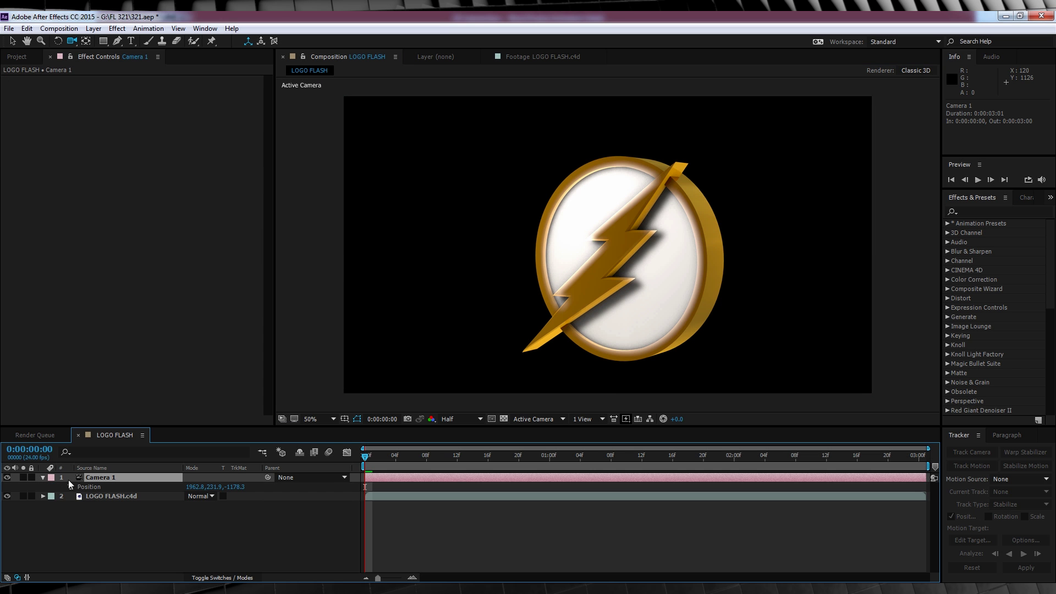
left_click(70, 486)
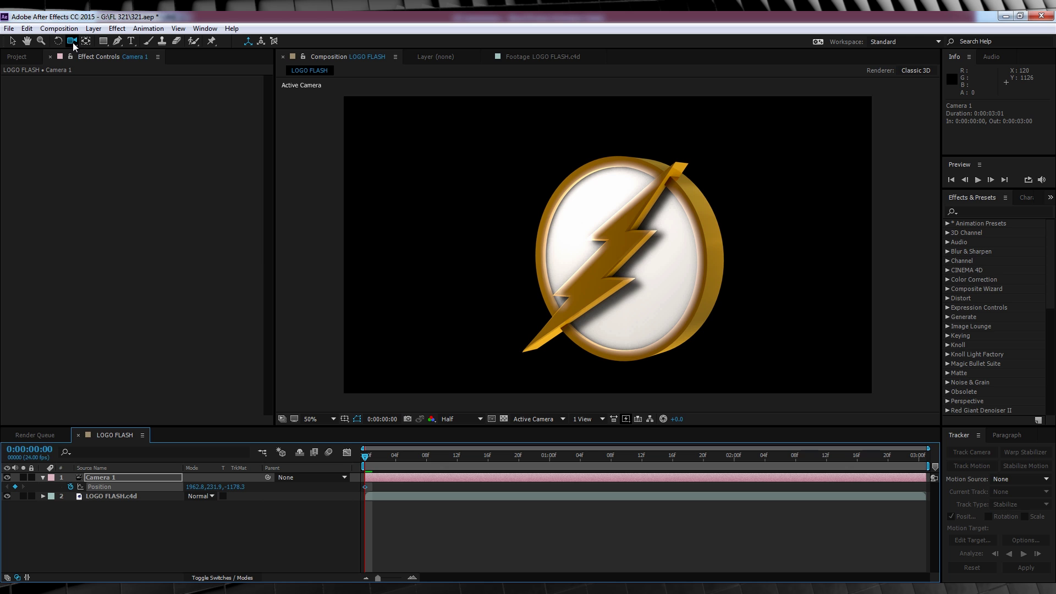
- Move Camera 1 to a new position at 3 seconds, return to frame 0, and preview at Quarter resolution
left_click(923, 456)
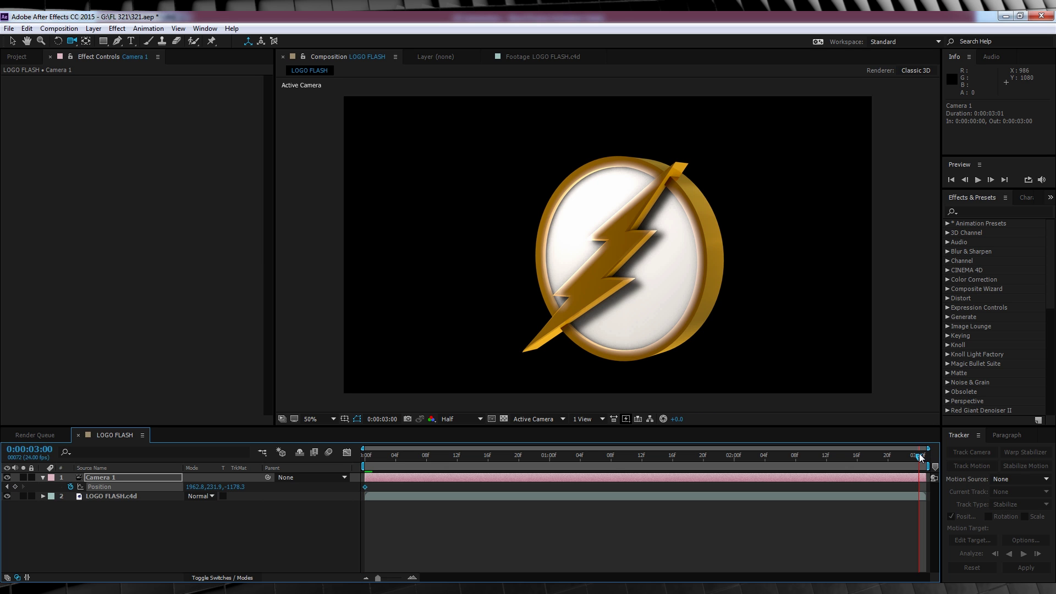
left_click_drag(650, 257, 674, 254)
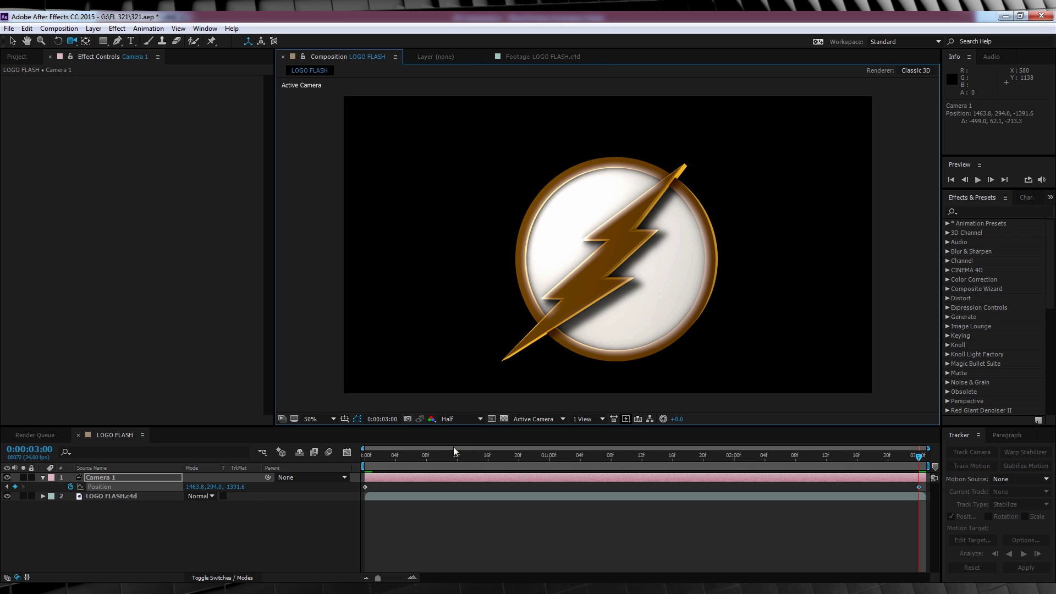
left_click(367, 456)
left_click(462, 419)
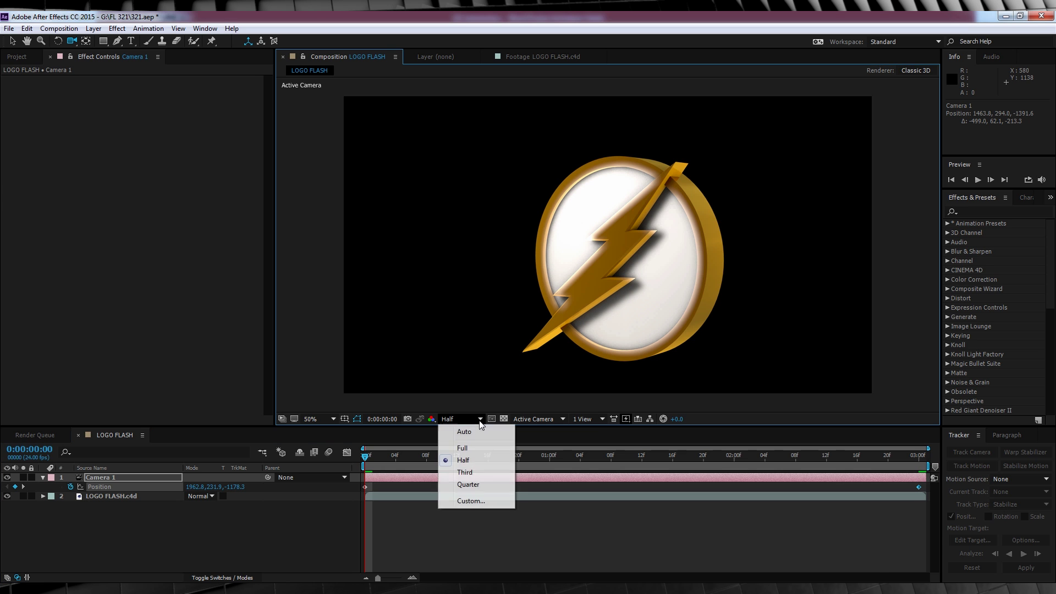
left_click(468, 485)
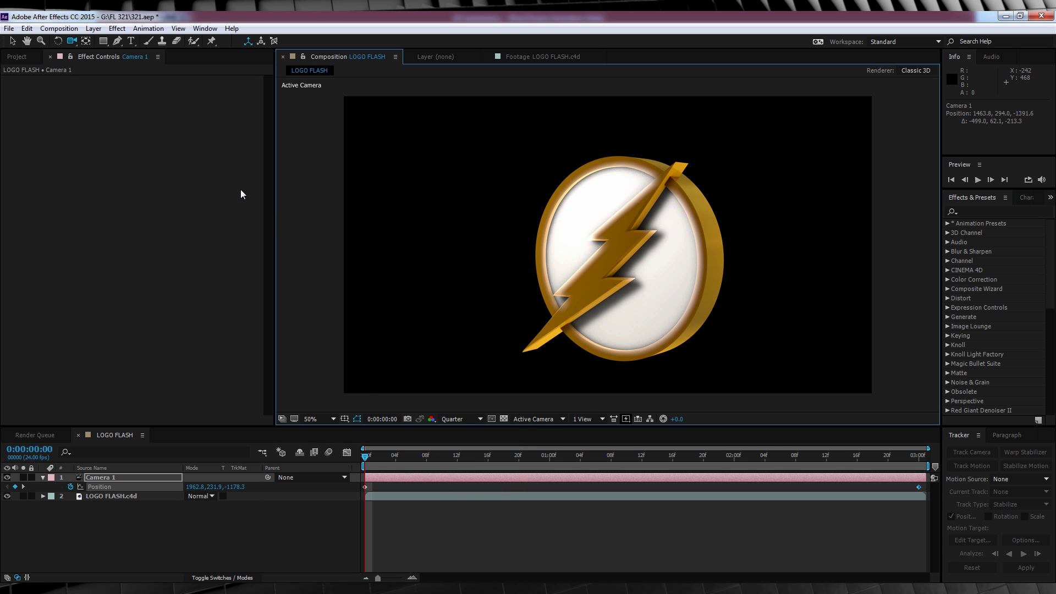
- Add the BG comp as a layer beneath LOGO FLASH.c4d and preview the animated logo
left_click(16, 57)
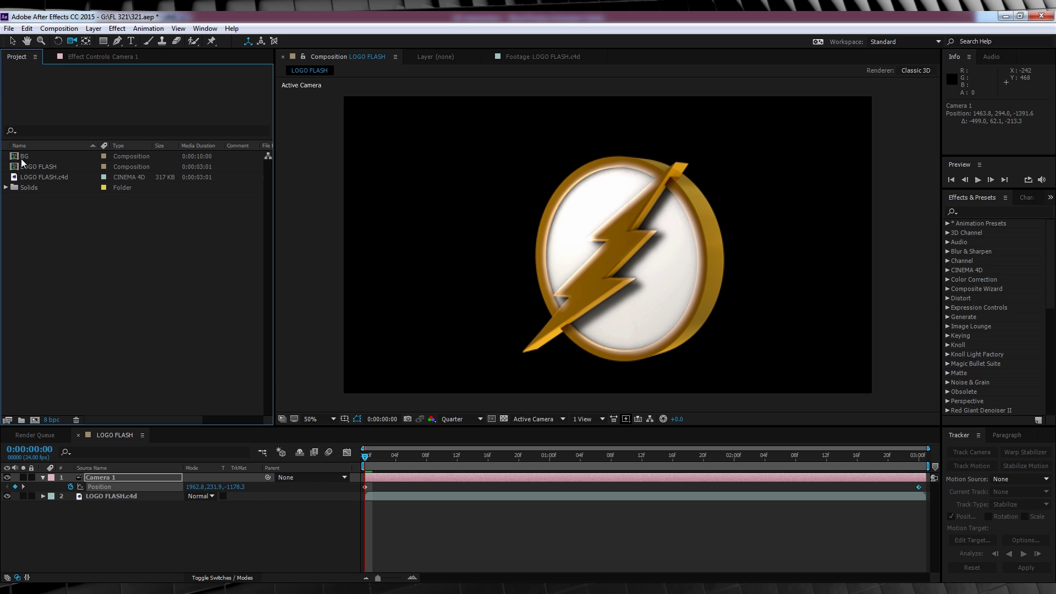
left_click_drag(24, 157, 109, 517)
key("space")
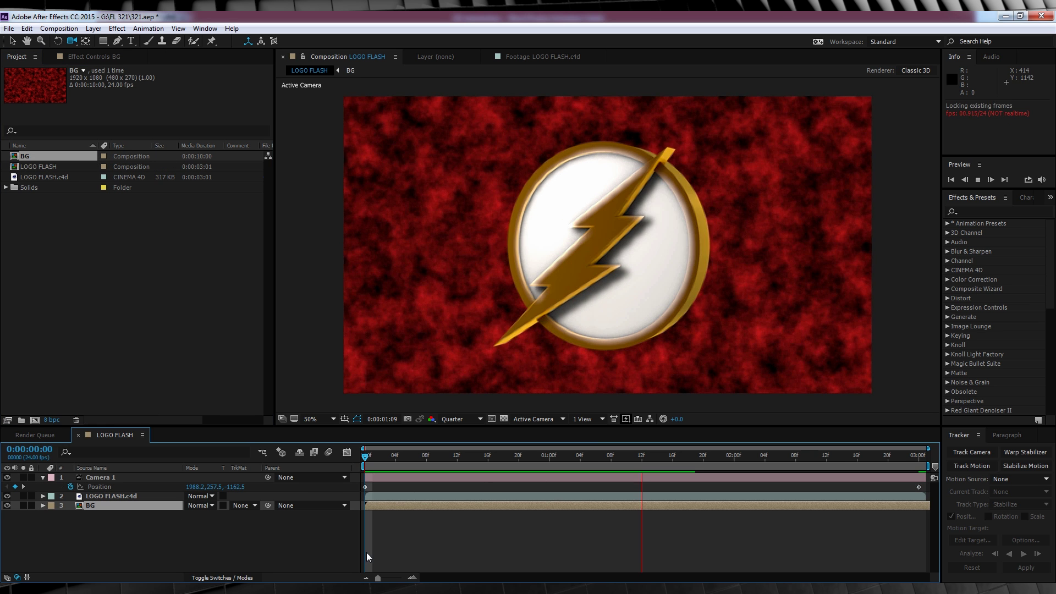